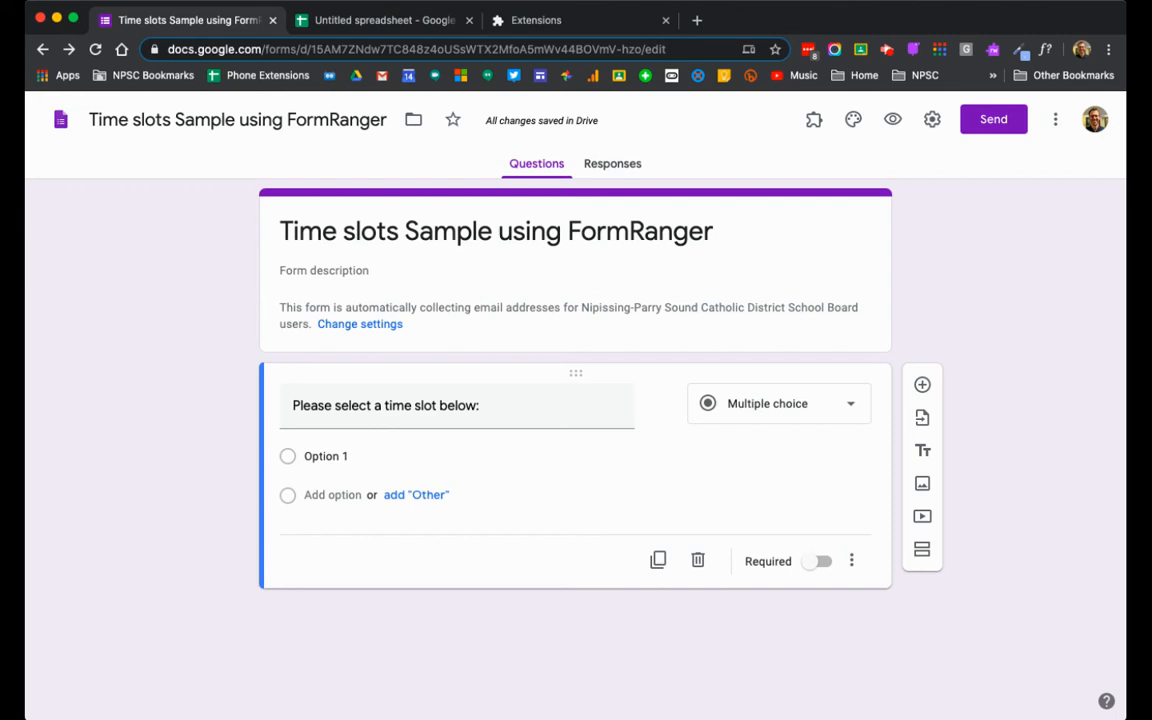
pyautogui.click(814, 122)
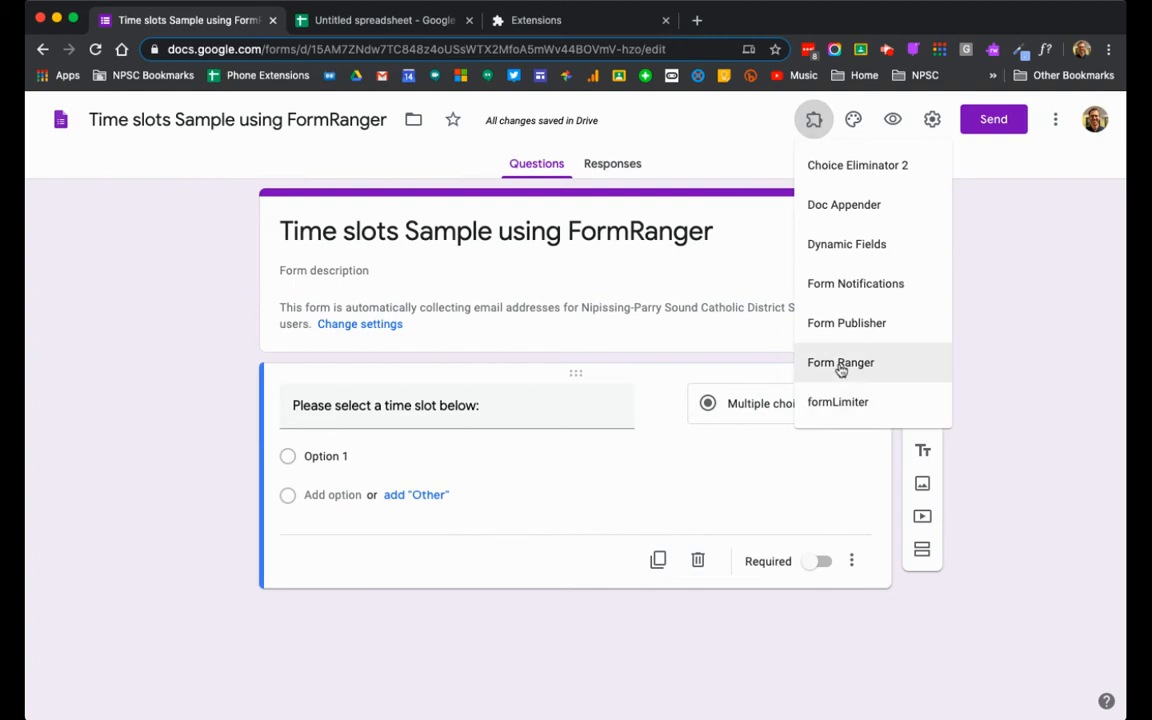
pyautogui.click(997, 357)
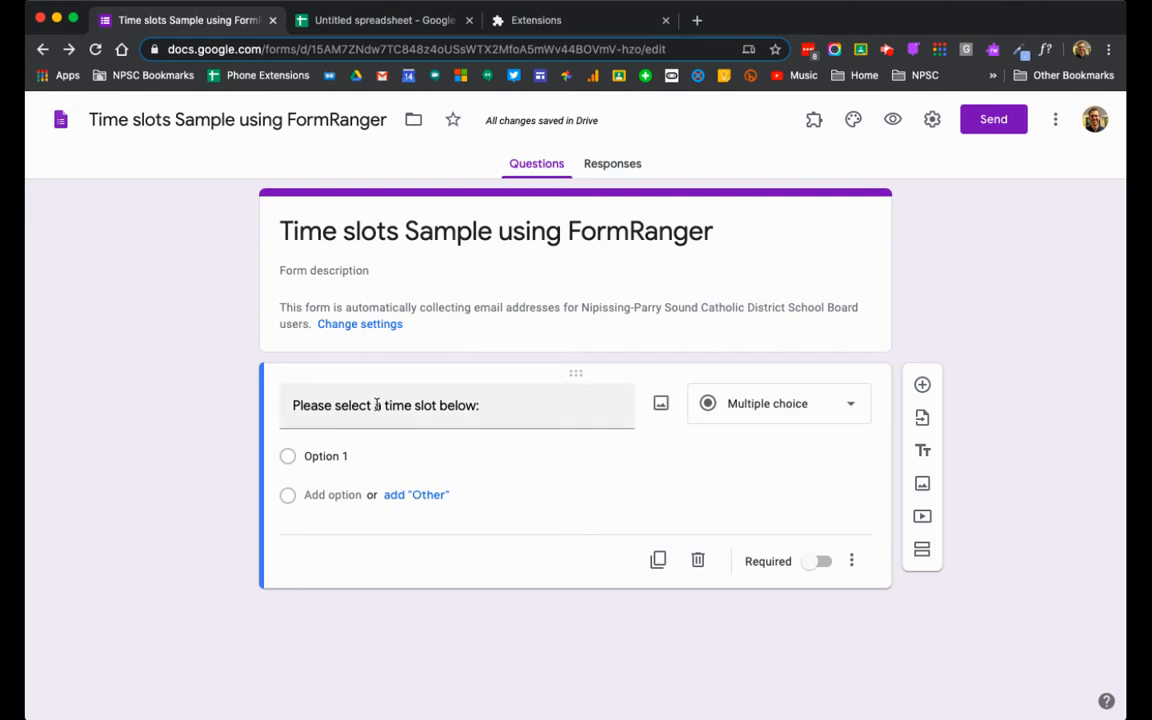
pyautogui.click(490, 407)
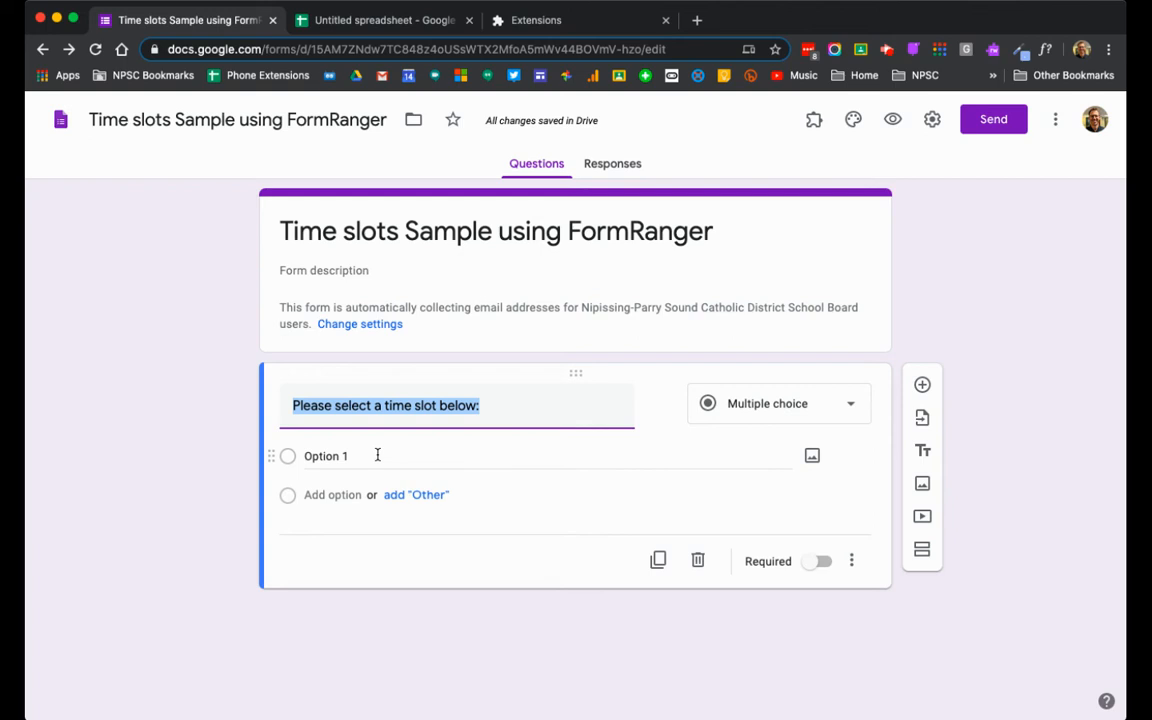
# Switch to the spreadsheet holding the time slot options and make its header row bold
pyautogui.click(388, 22)
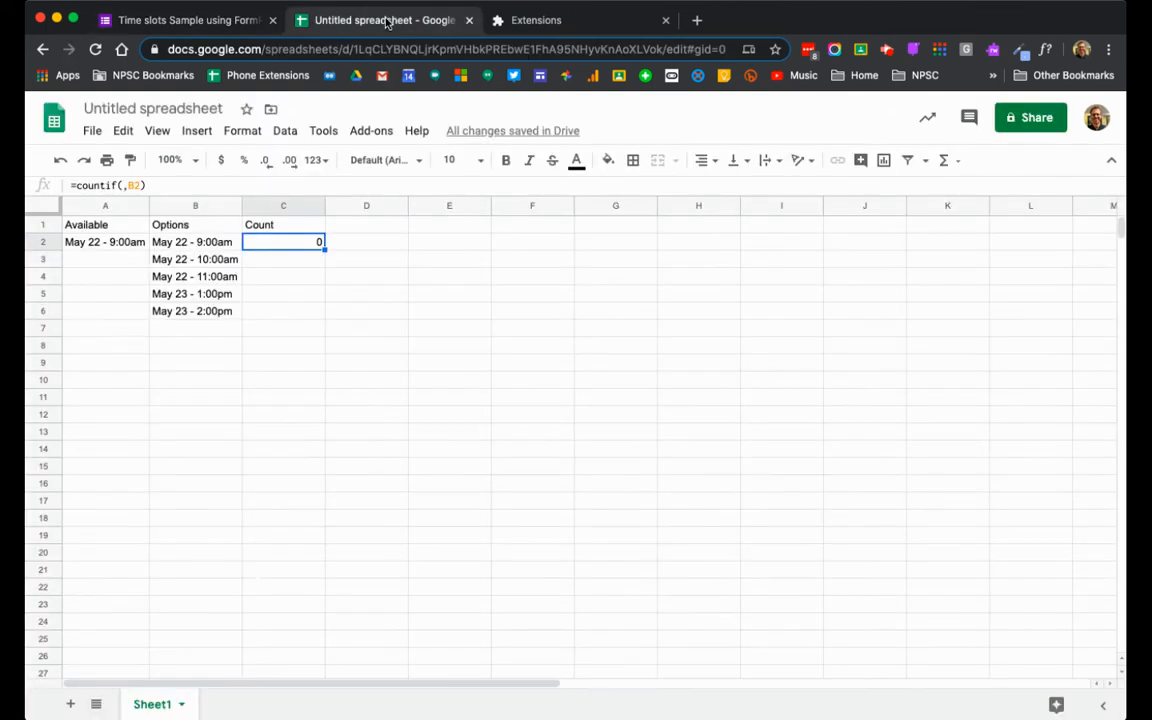
pyautogui.click(196, 245)
pyautogui.moveTo(197, 262); pyautogui.dragTo(208, 318)
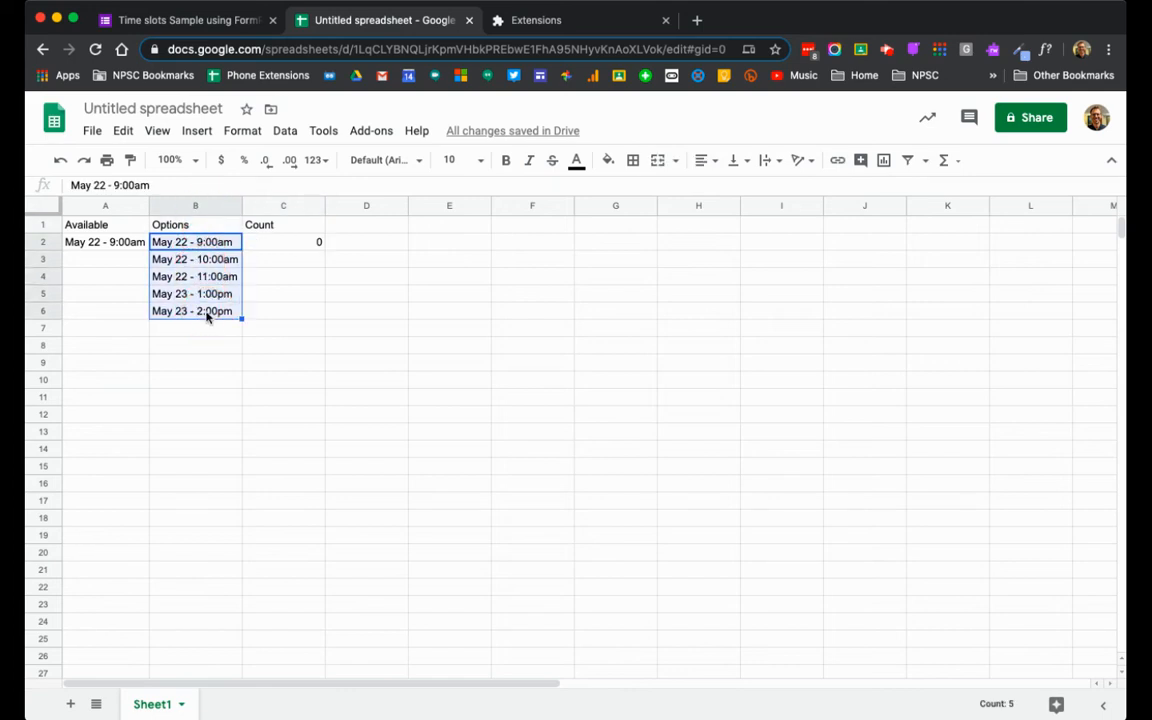
pyautogui.click(111, 229)
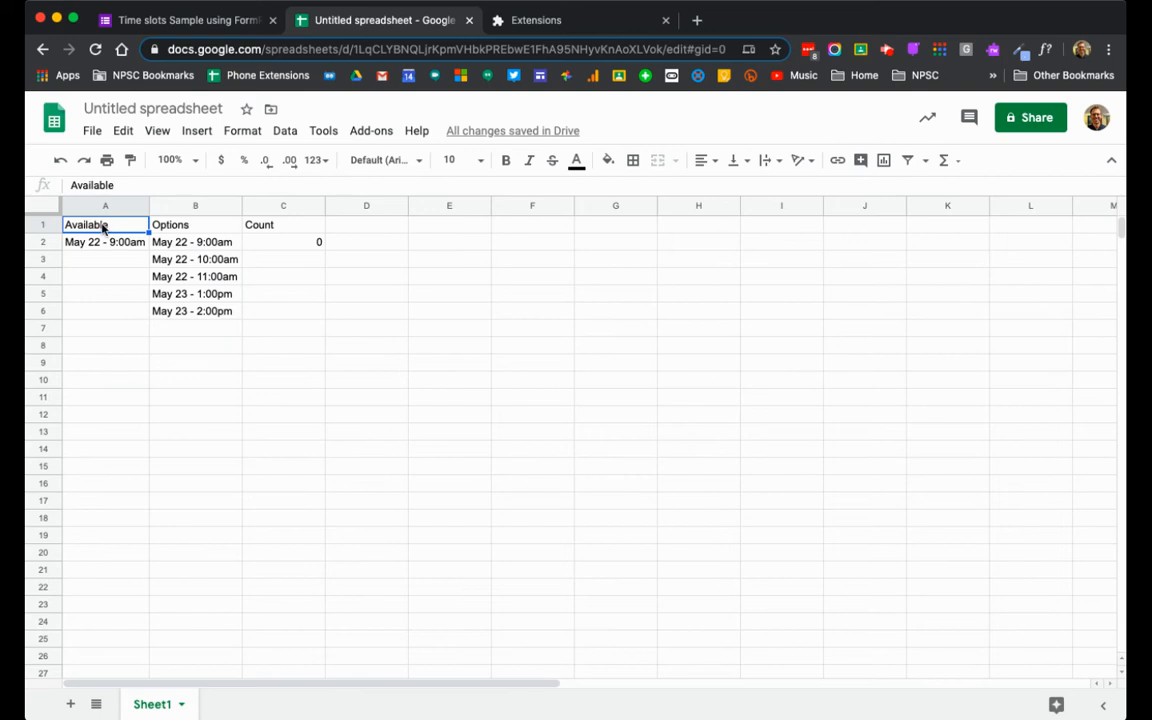
pyautogui.click(47, 224)
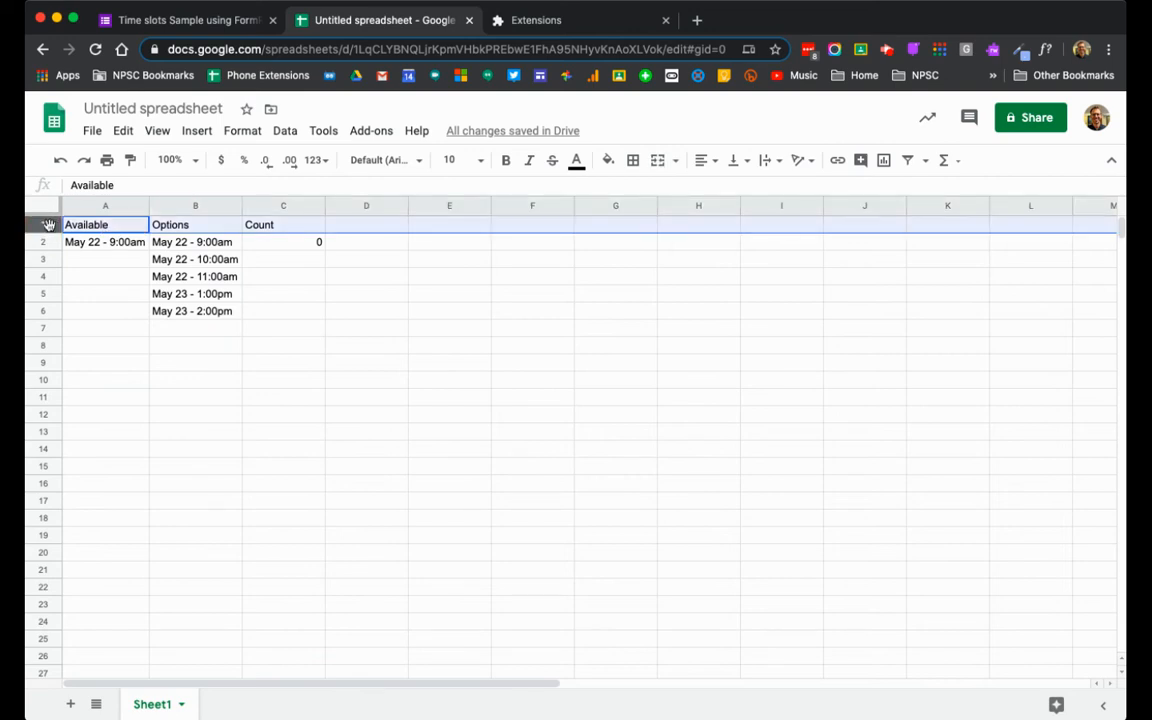
pyautogui.press('super+b')
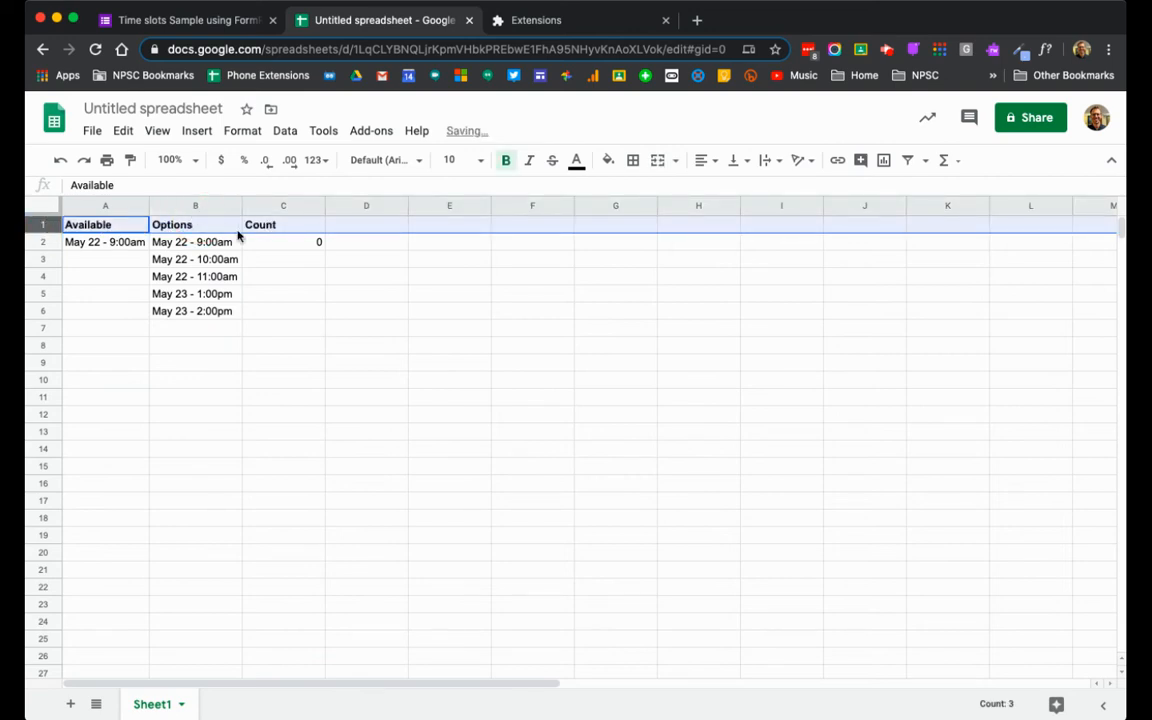
# Examine the Count column header and the time slot entries in the Options column
pyautogui.click(303, 227)
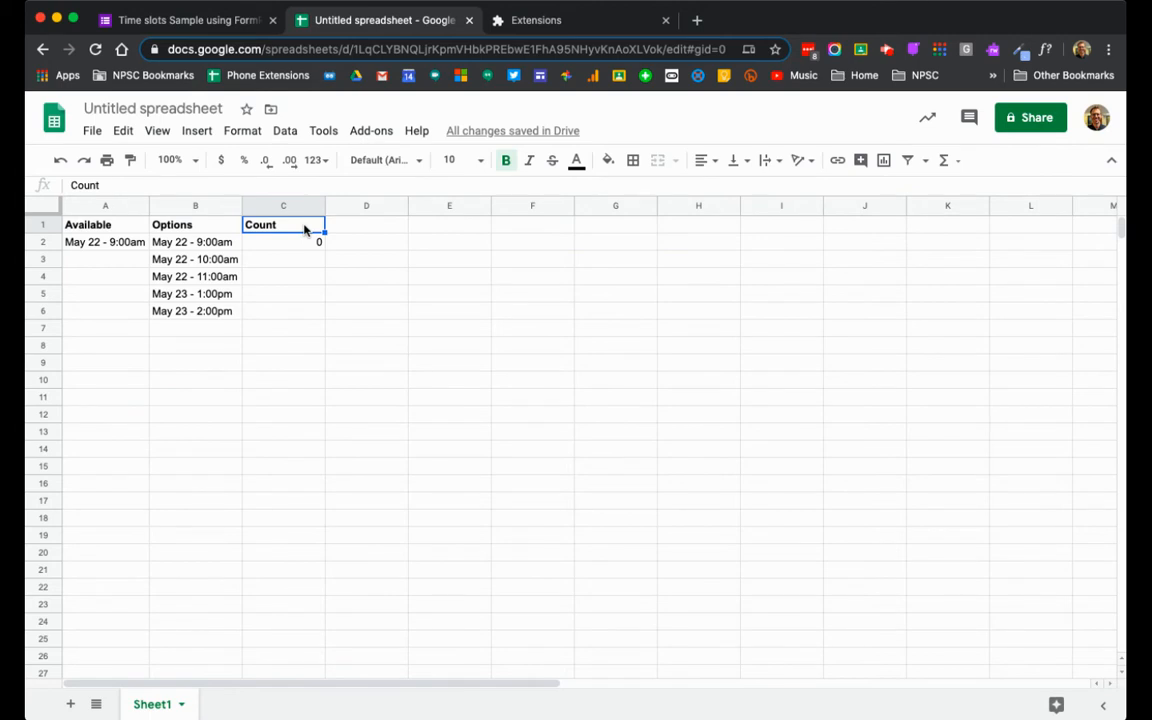
pyautogui.click(193, 252)
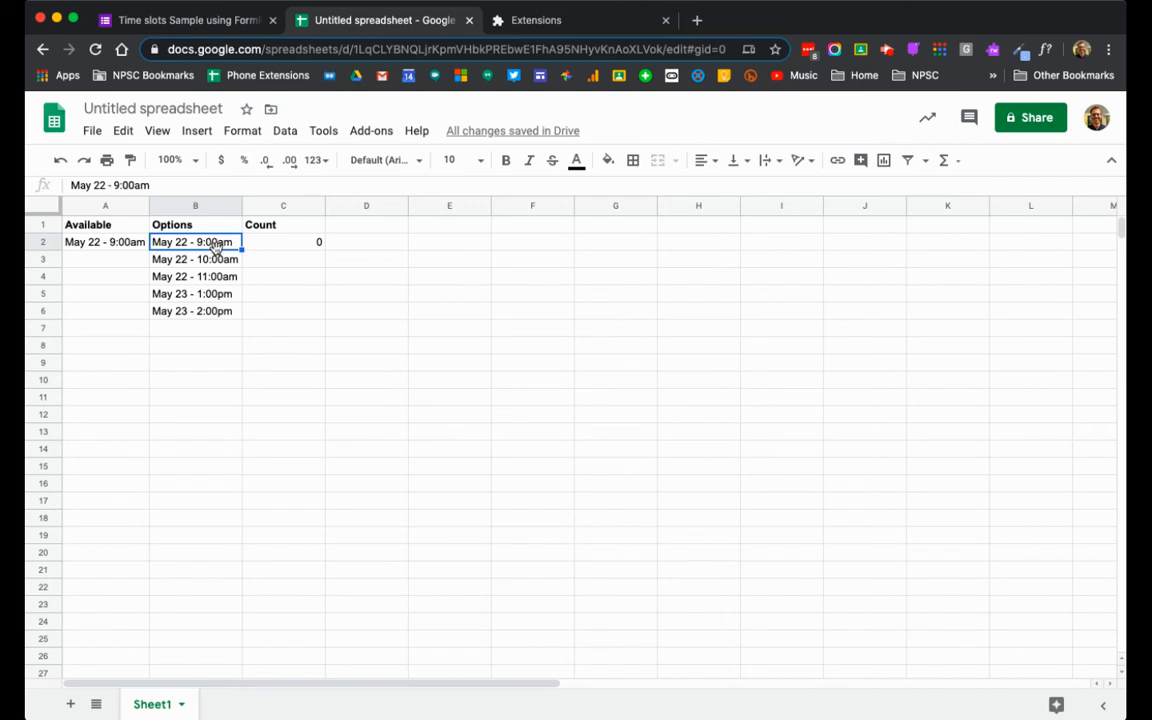
pyautogui.click(188, 262)
pyautogui.press('Down')
pyautogui.press('Down')
pyautogui.press('Down')
pyautogui.press('Up')
pyautogui.press('Up')
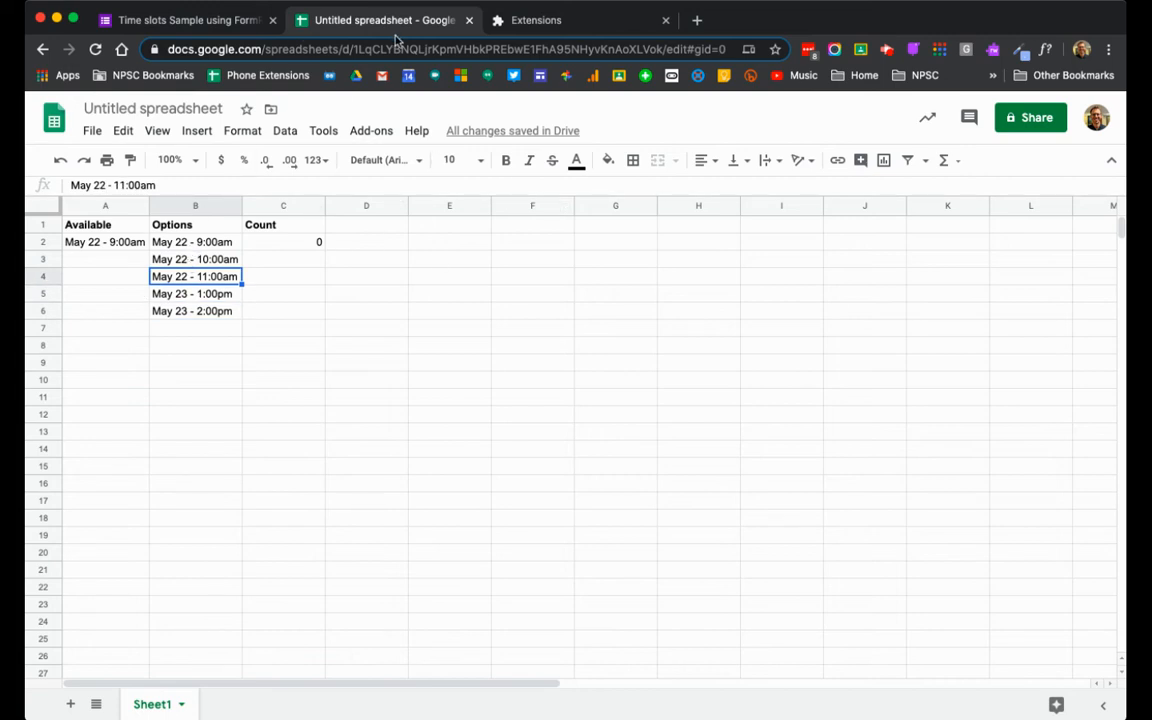
# Rename the spreadsheet as FormRanger Sample
pyautogui.click(166, 108)
pyautogui.write('For')
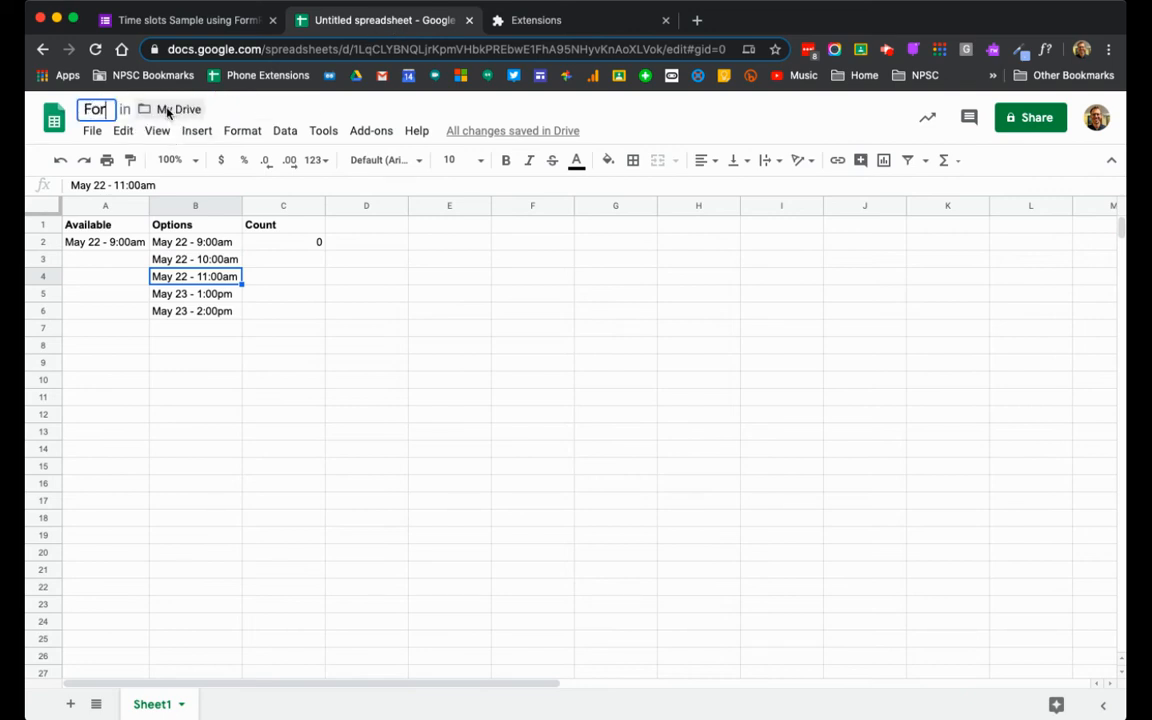
pyautogui.write('mRangerSample')
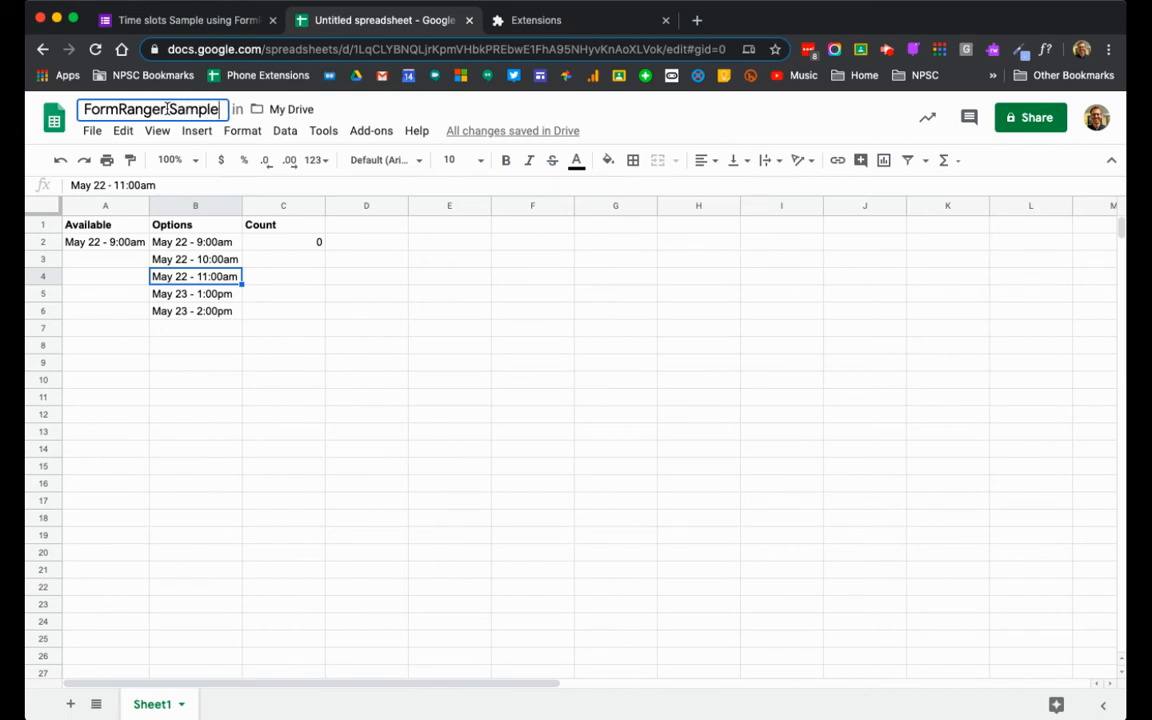
pyautogui.press('Return')
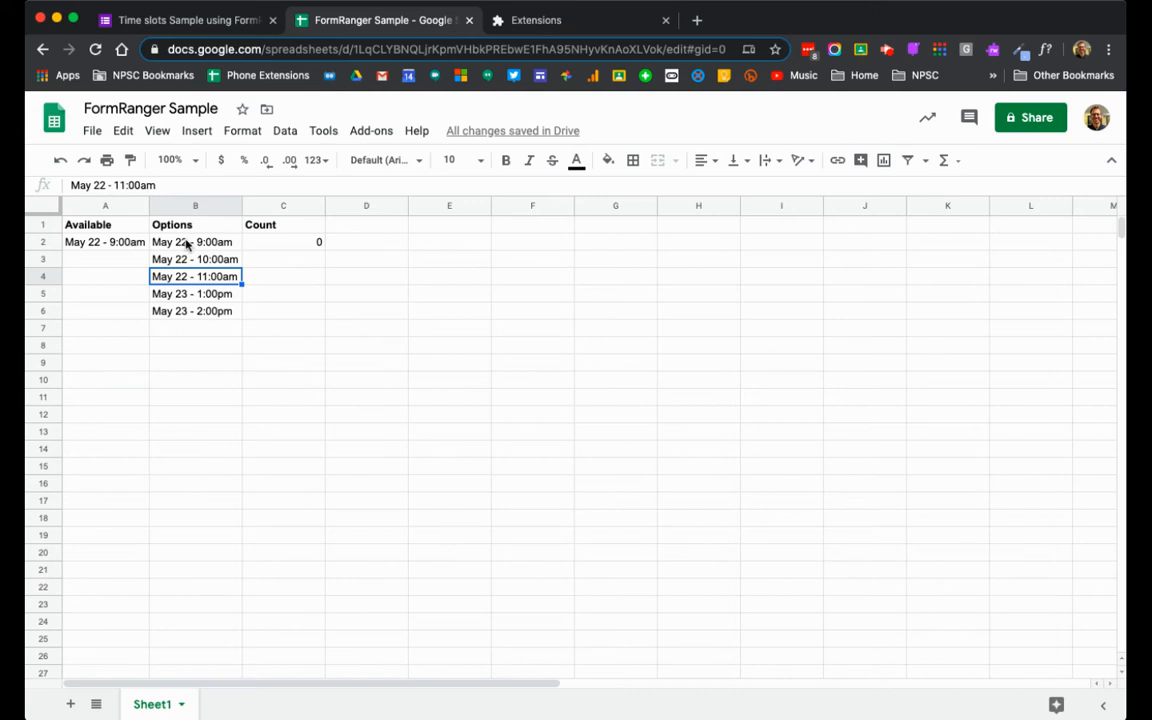
# Return to the time slots form and start the Form Ranger add-on
pyautogui.click(190, 20)
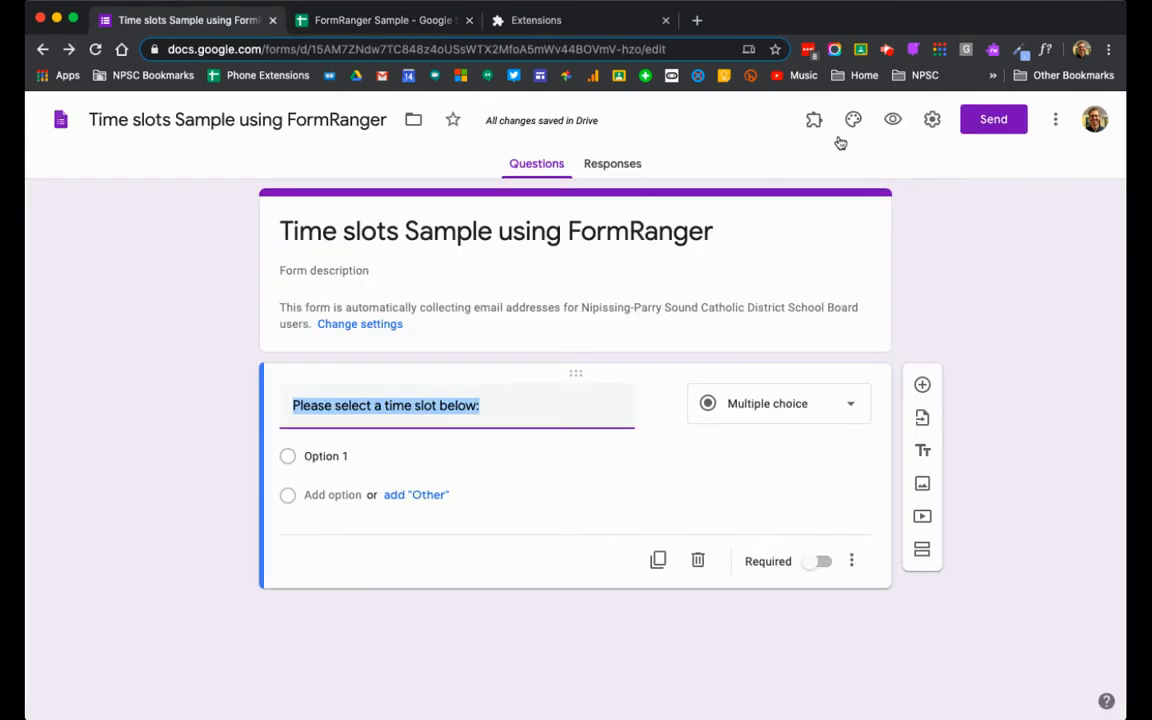
pyautogui.click(814, 119)
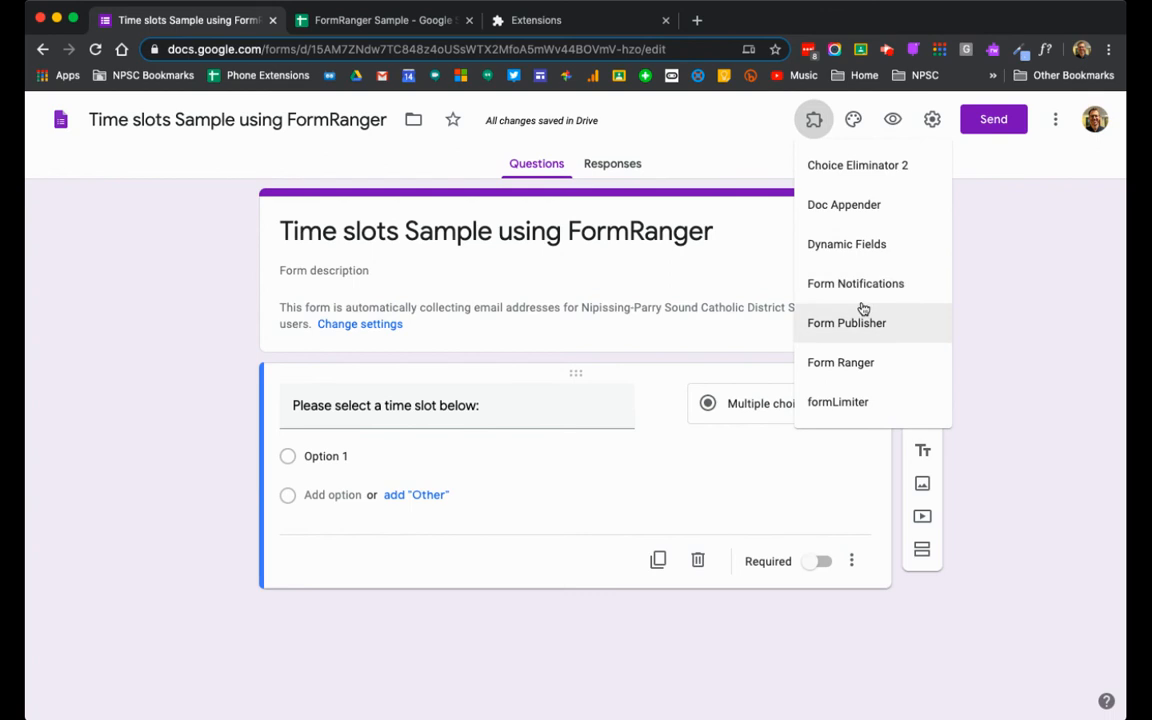
pyautogui.click(861, 368)
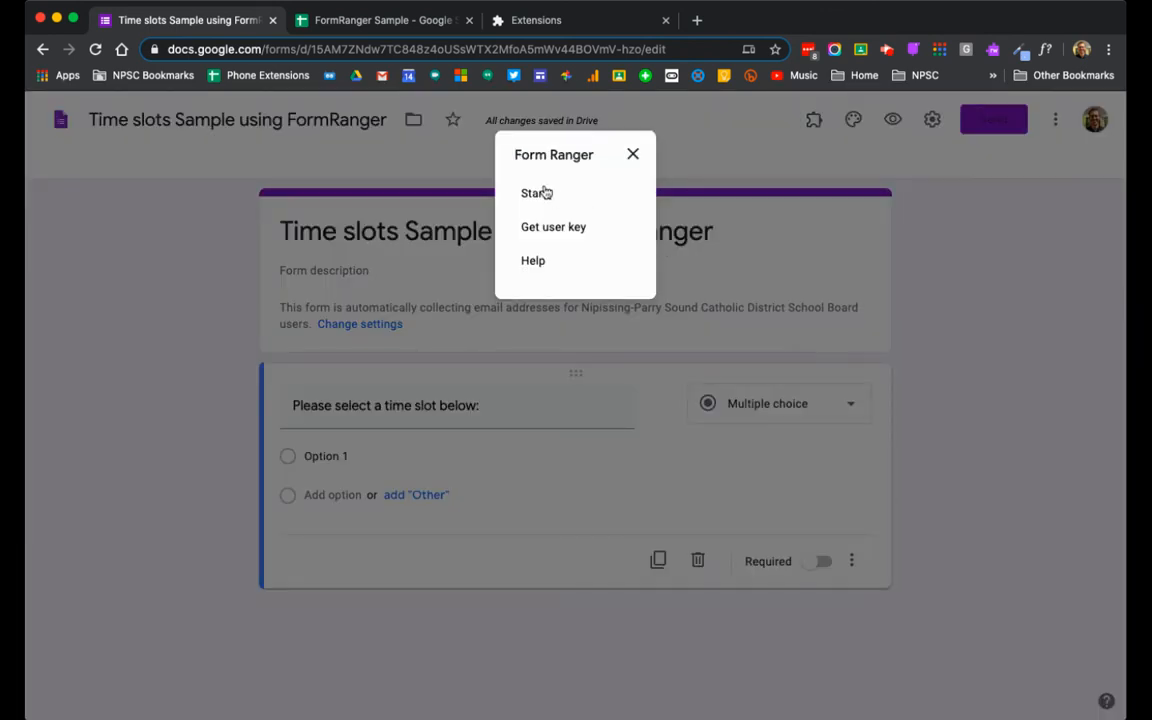
pyautogui.click(560, 194)
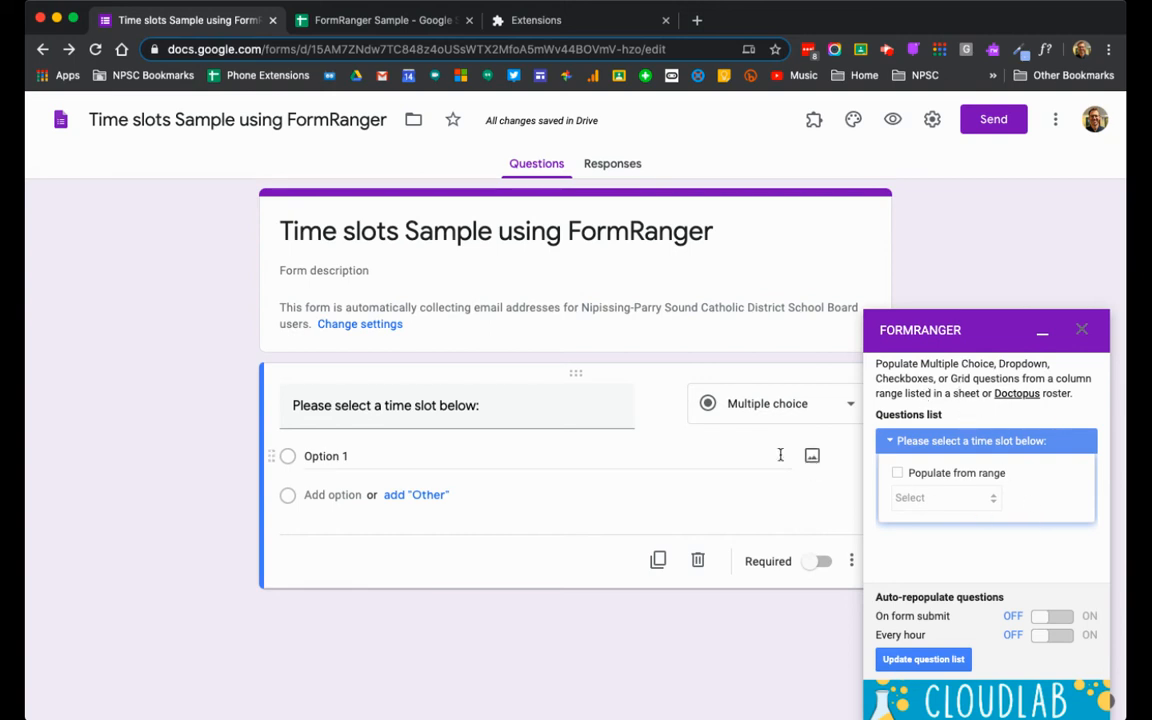
# Enable populating the "Please select a time slot below:" question from a range and begin adding a new range
pyautogui.click(890, 441)
pyautogui.click(890, 441)
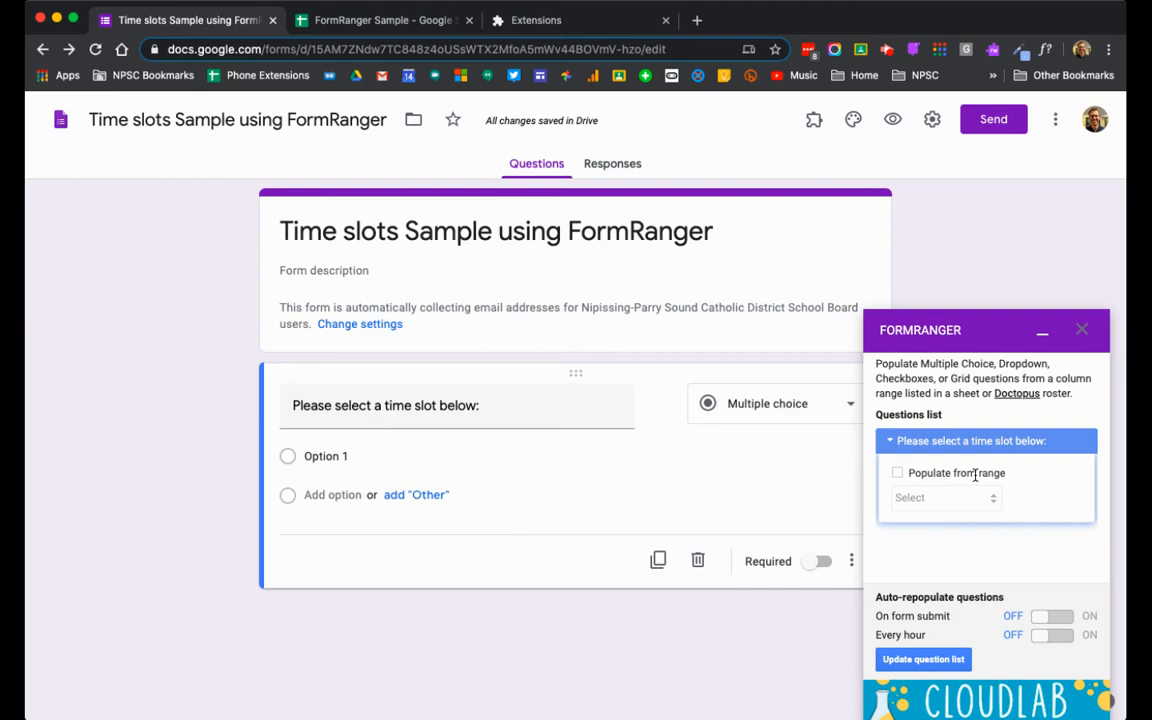
pyautogui.click(898, 474)
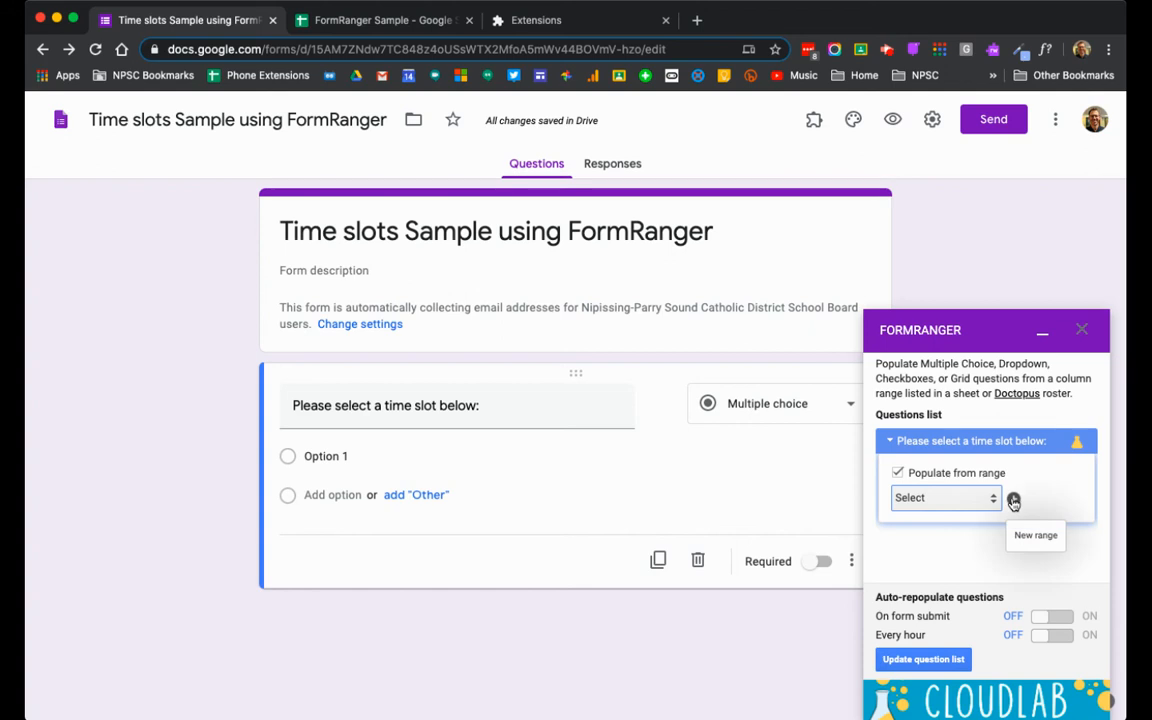
pyautogui.click(1013, 501)
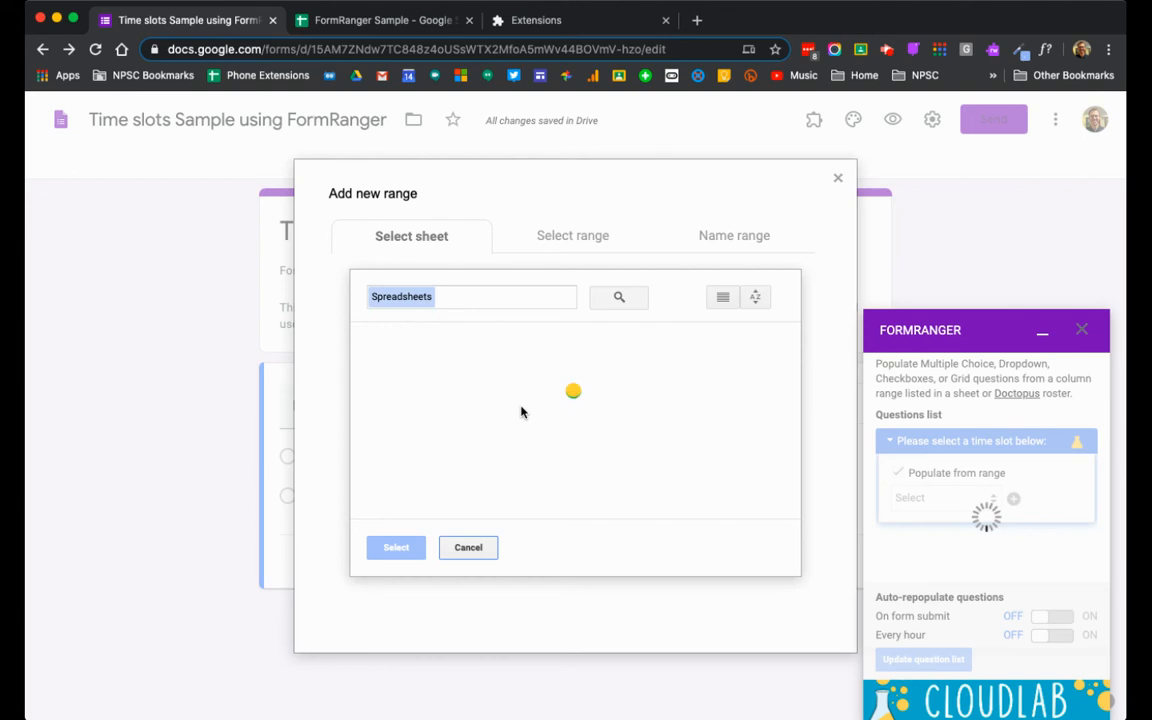
# Choose the FormRanger Sample spreadsheet as the source, using Sheet1 and the Available column for the new range
pyautogui.click(405, 414)
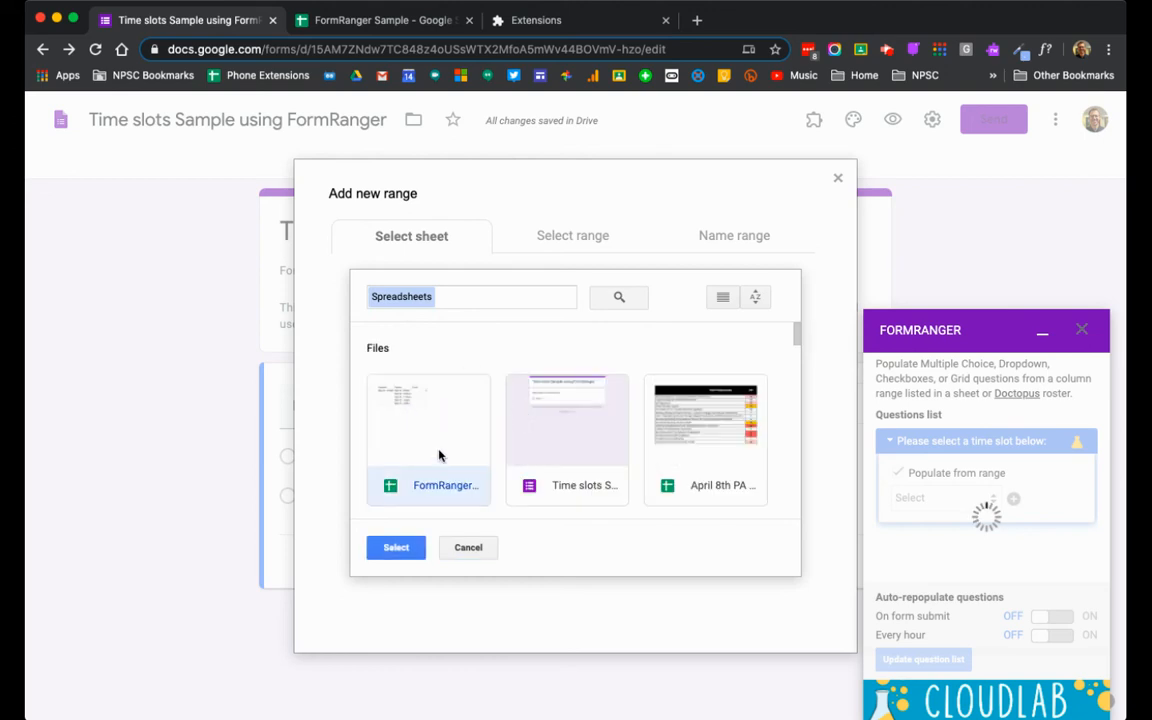
pyautogui.click(394, 548)
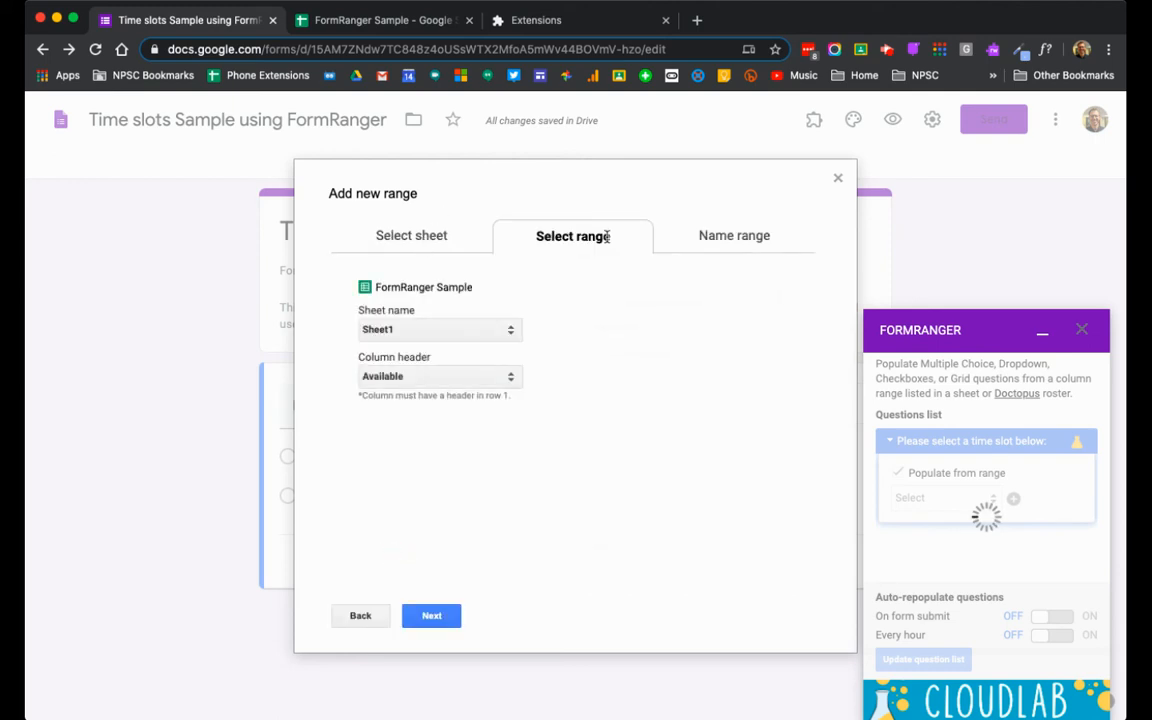
pyautogui.click(450, 330)
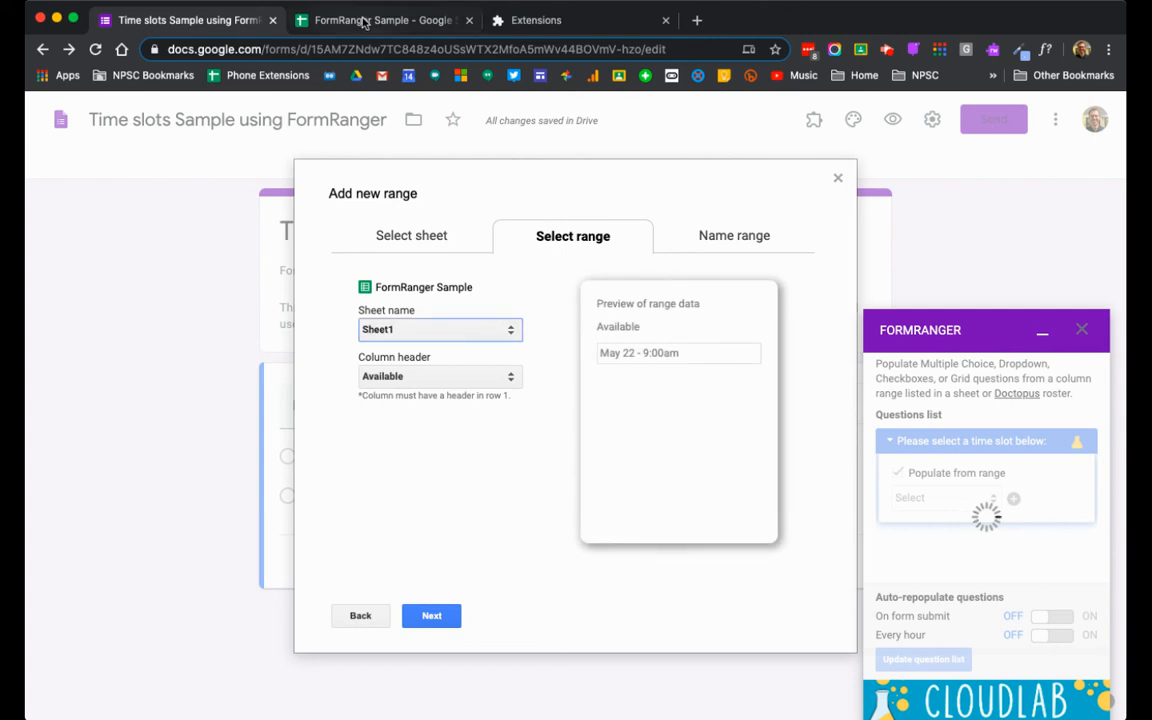
pyautogui.click(330, 20)
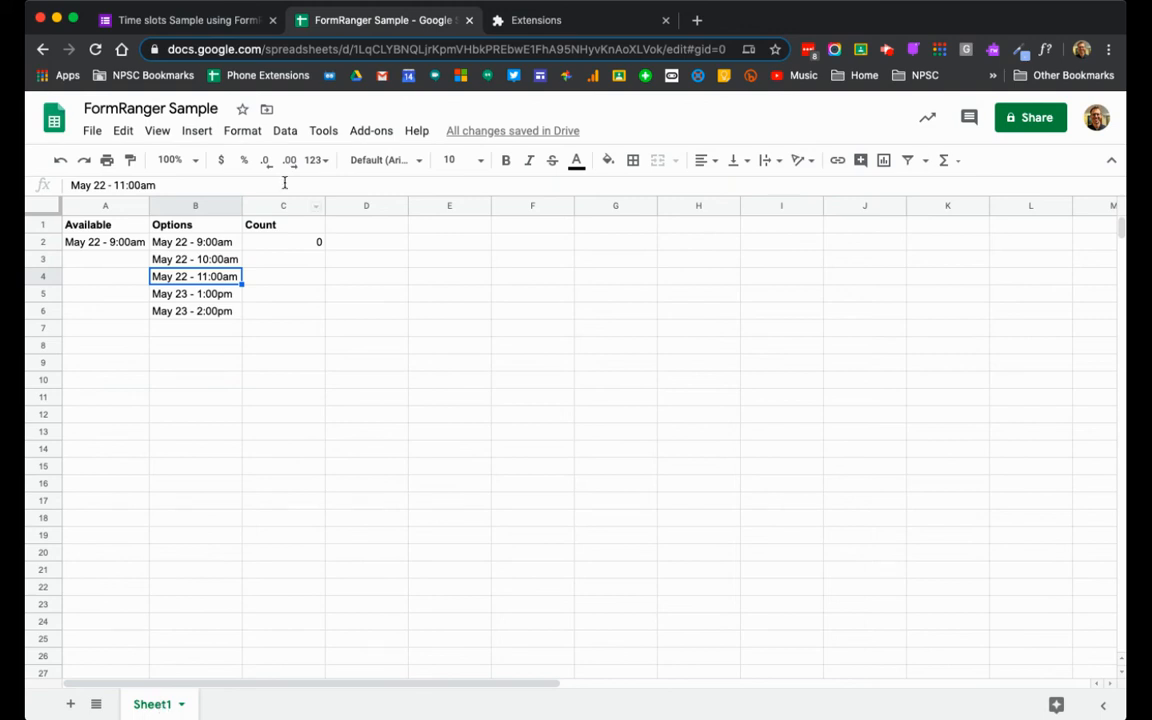
pyautogui.click(213, 22)
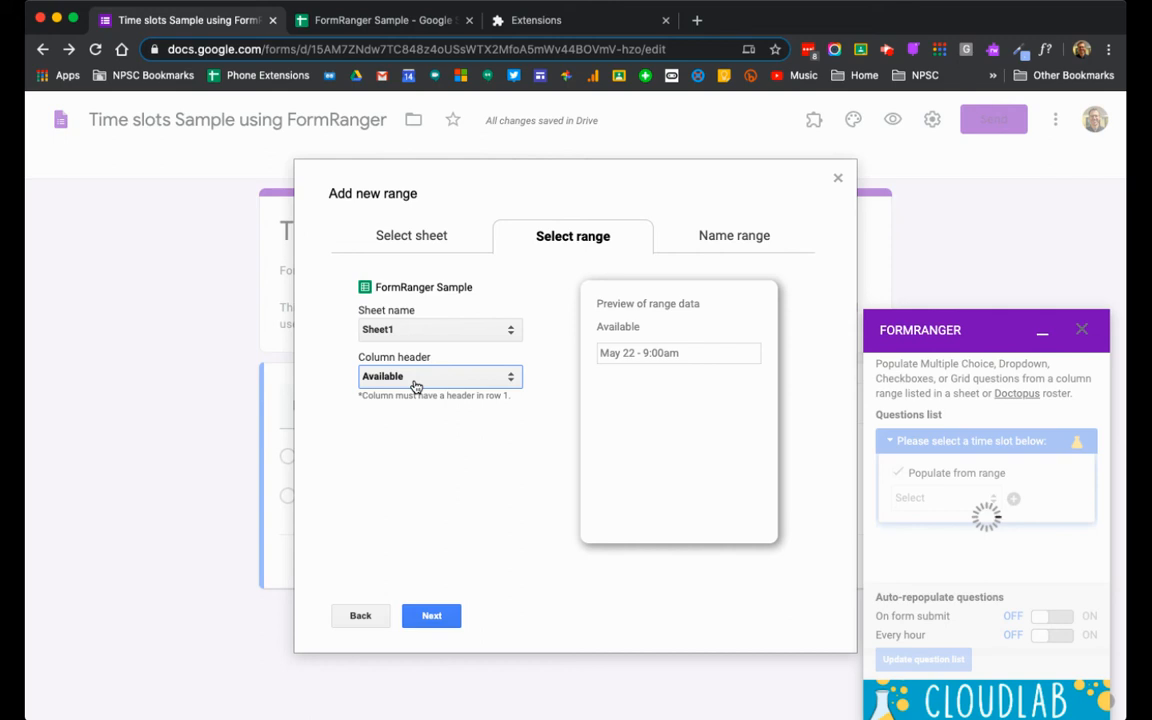
pyautogui.click(437, 616)
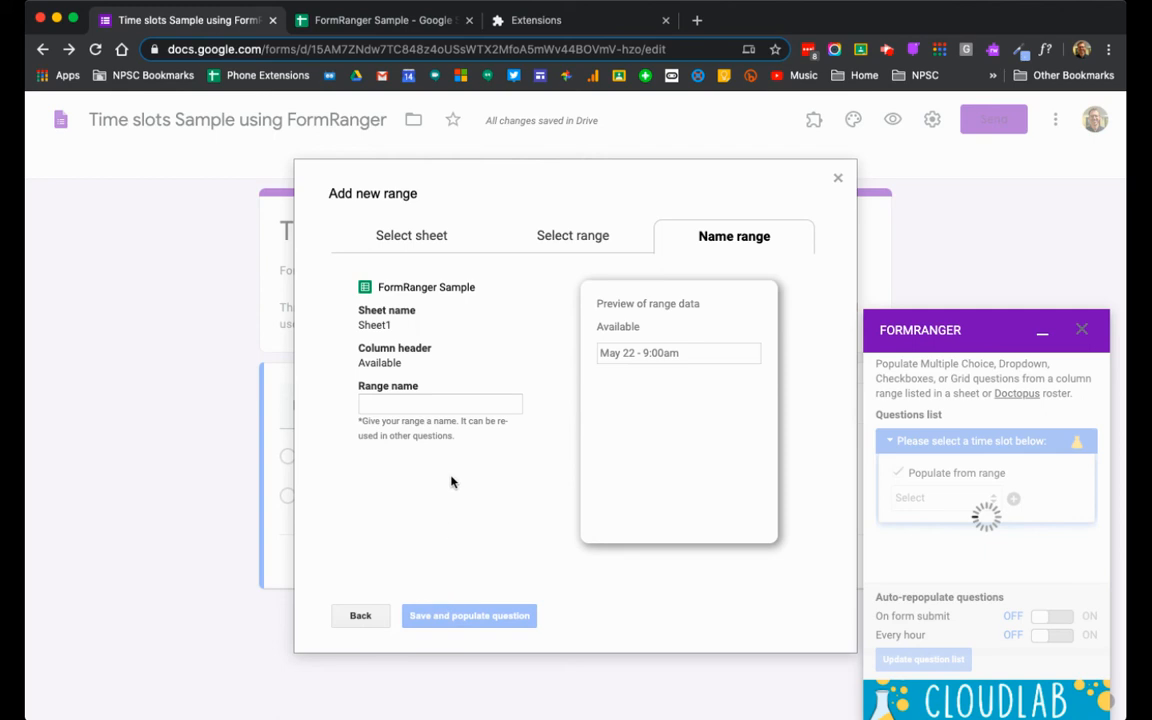
# Name the range timeslots, then save it and populate the question from it
pyautogui.click(470, 404)
pyautogui.write('timeslots')
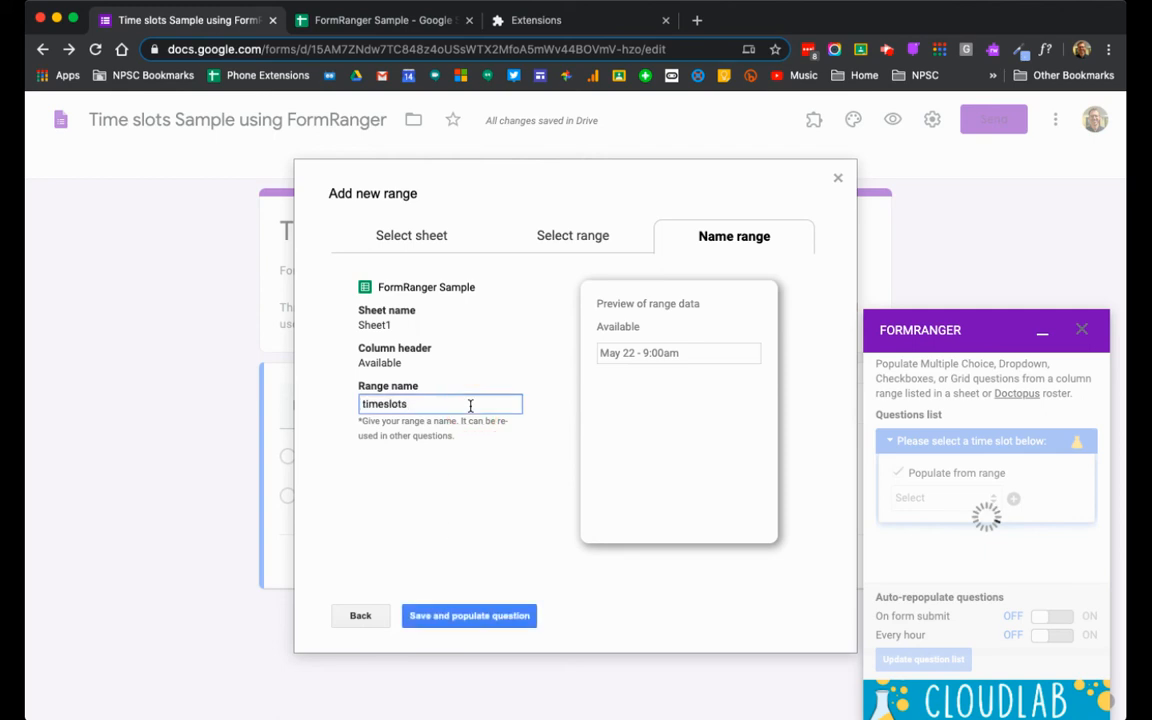
pyautogui.click(456, 620)
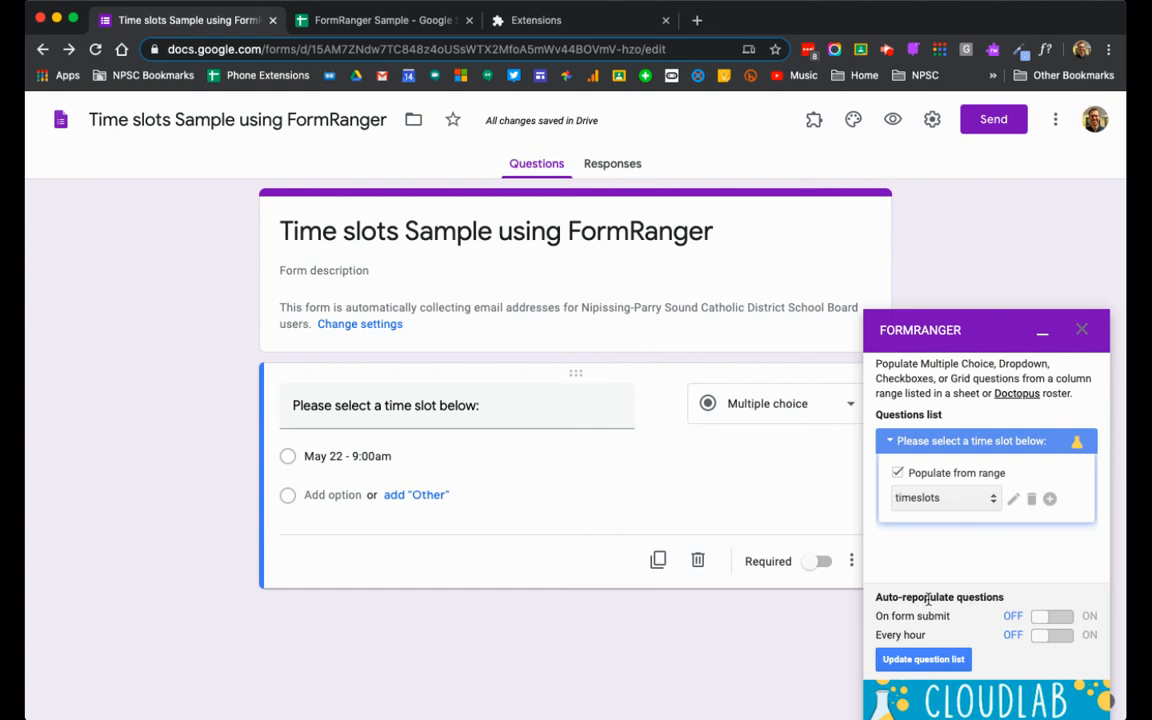
# Turn on auto-repopulating the questions both on form submit and every hour
pyautogui.click(1048, 620)
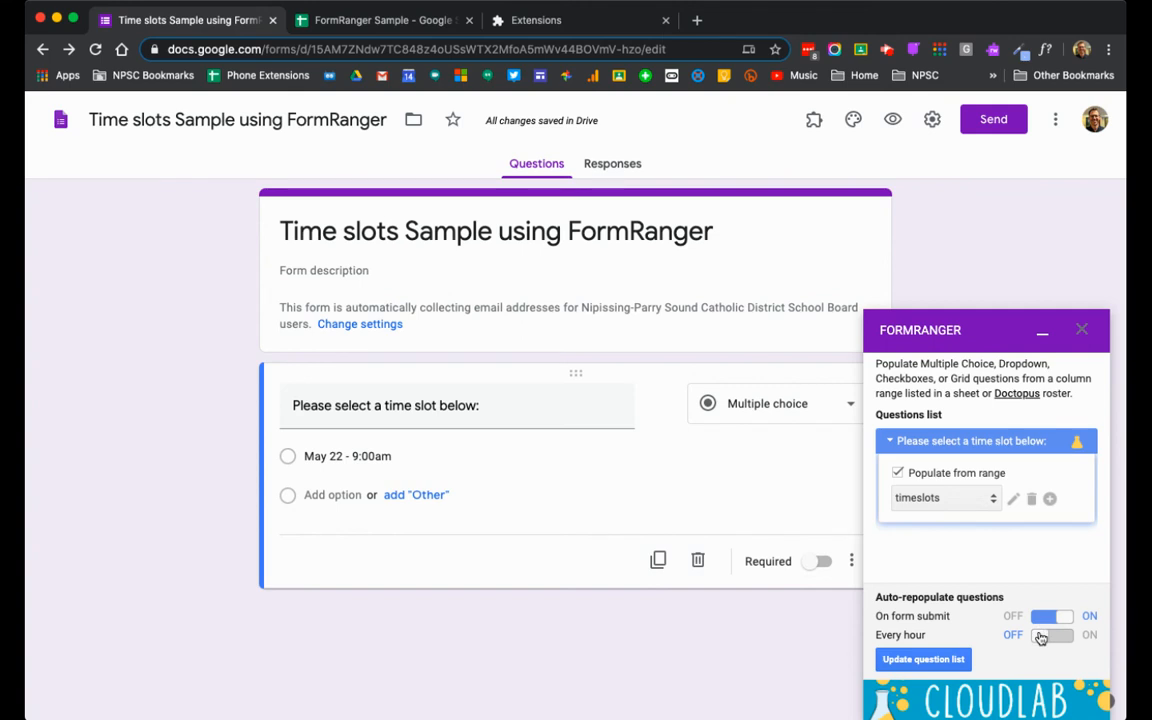
pyautogui.click(1039, 635)
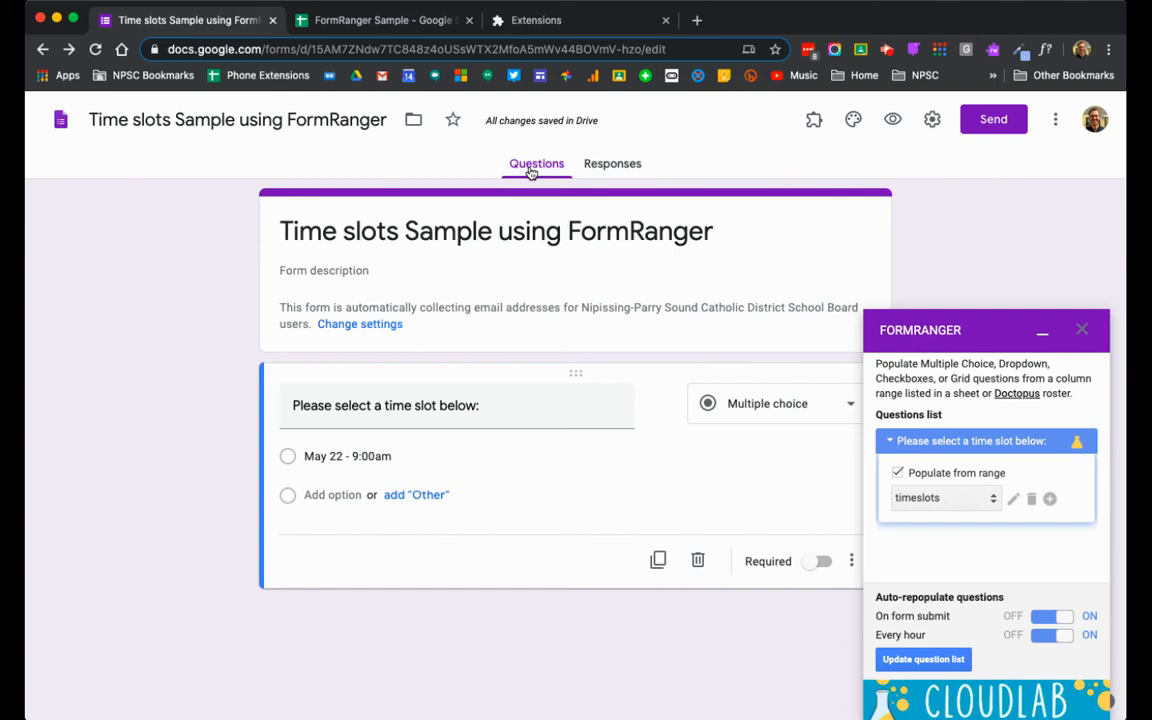
# Try to open the form's linked response spreadsheet from its responses view
pyautogui.click(605, 165)
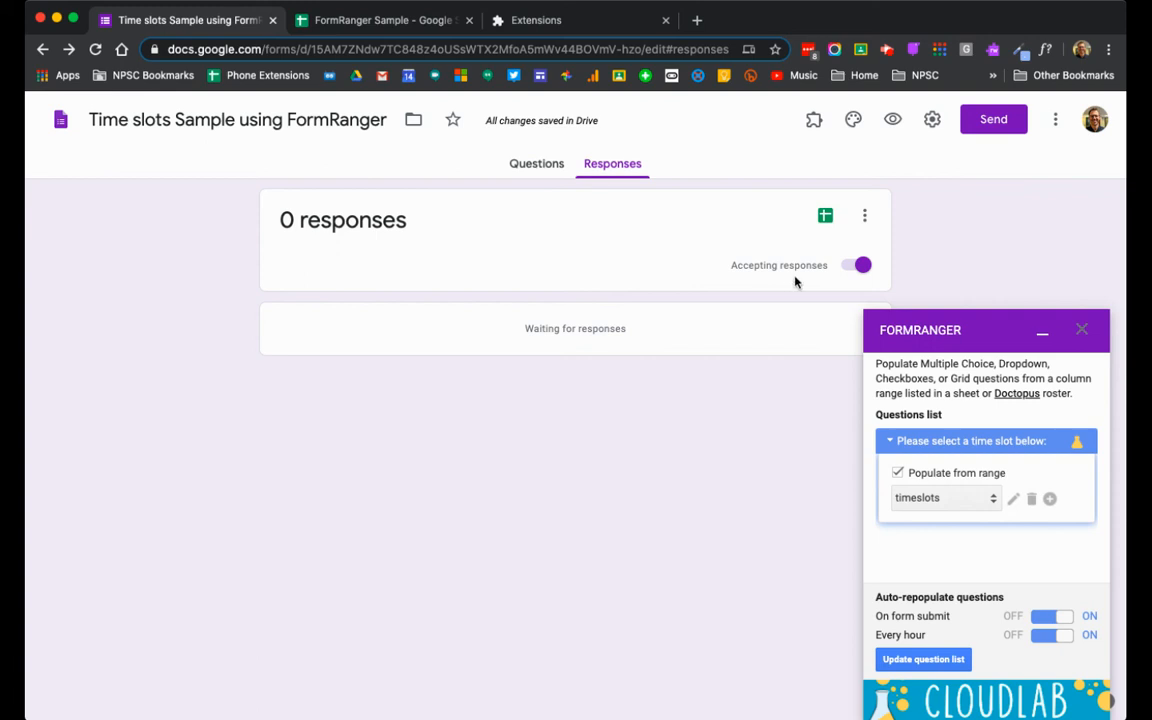
pyautogui.click(826, 217)
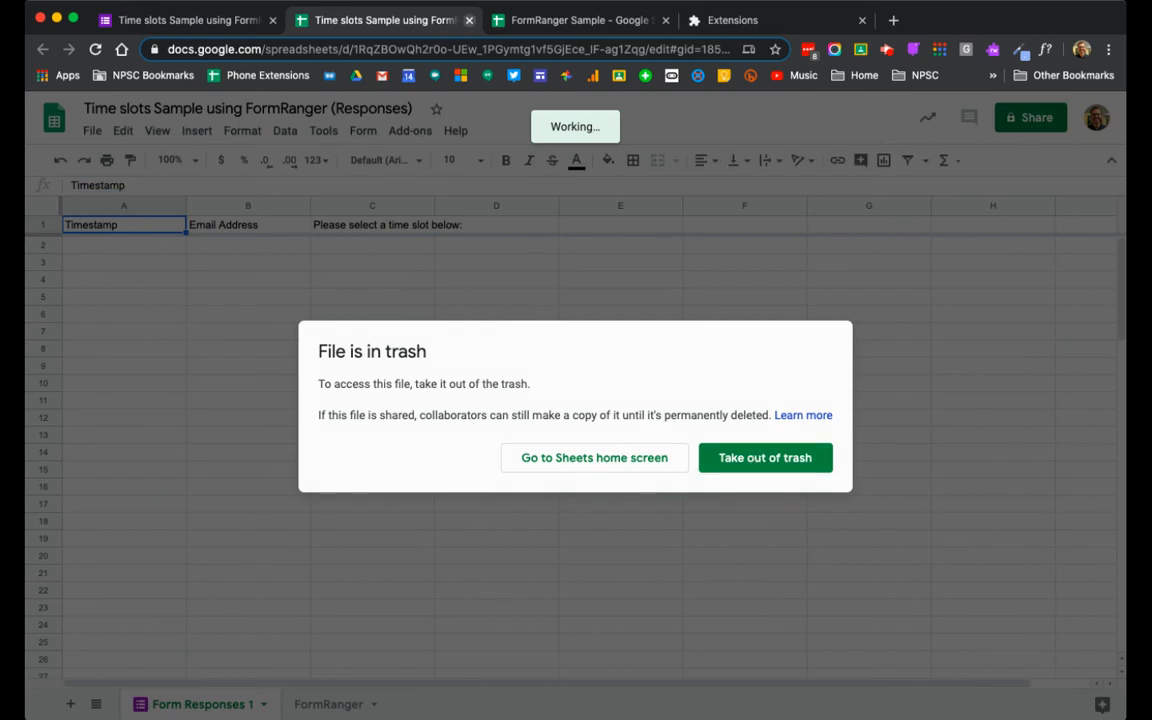
pyautogui.press('super+w')
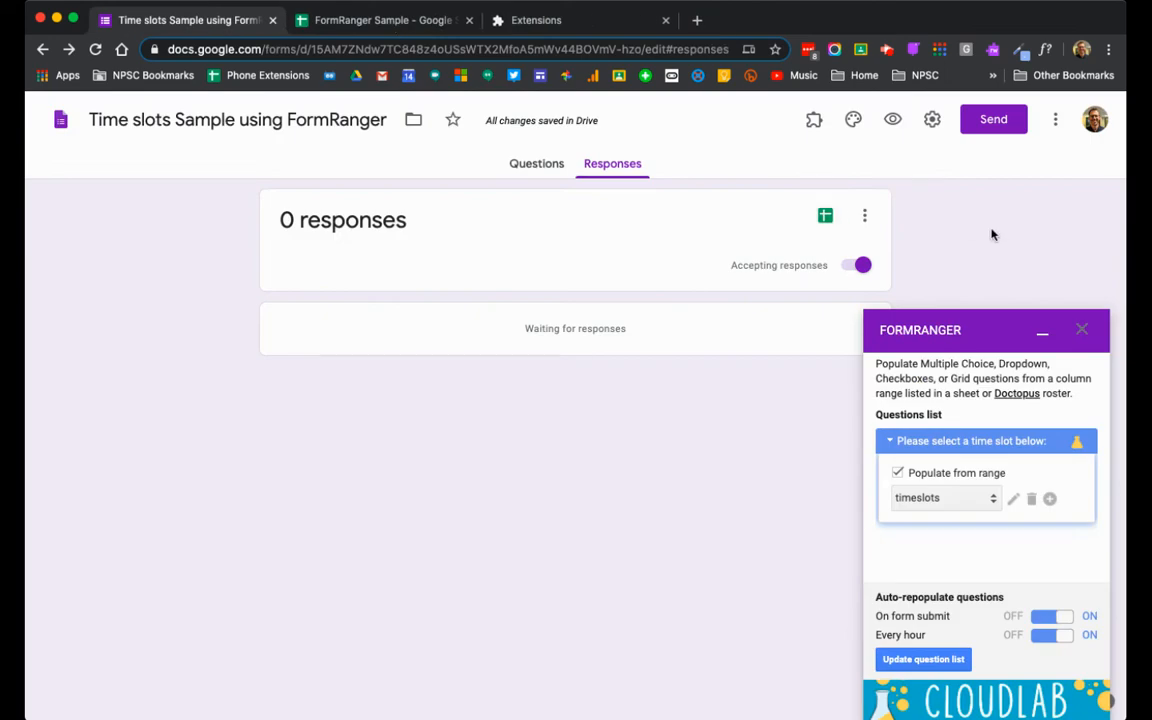
# Set the form's response destination to the existing FormRanger Sample spreadsheet
pyautogui.click(871, 216)
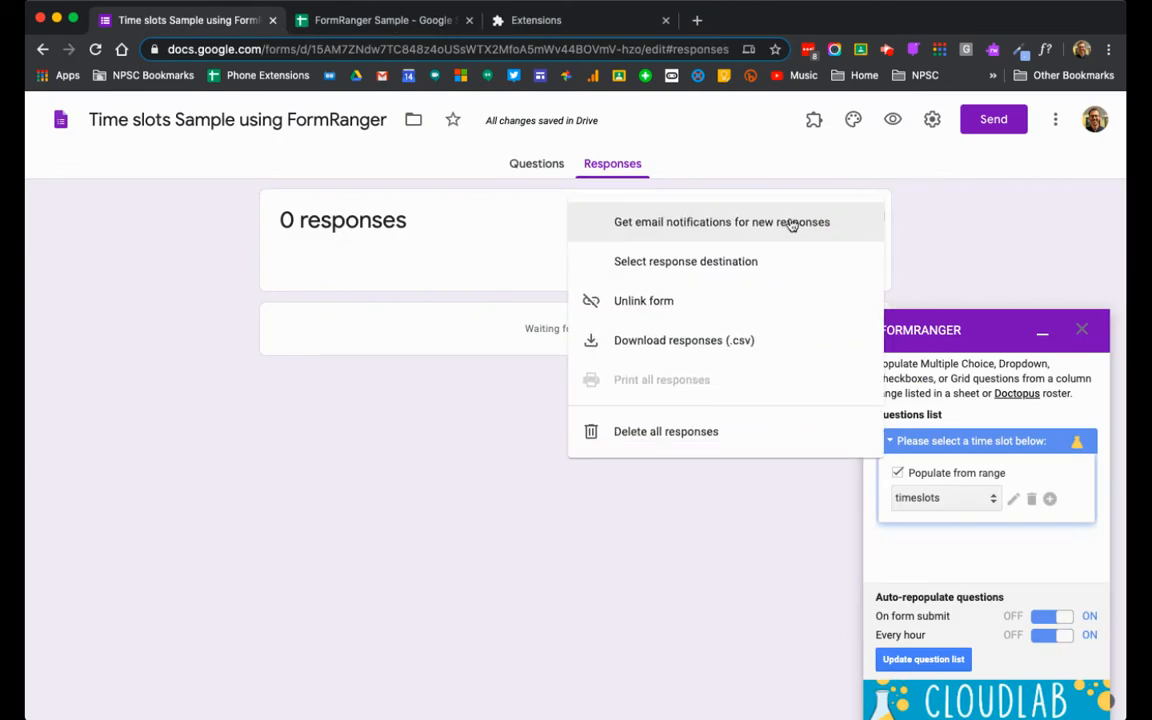
pyautogui.click(708, 263)
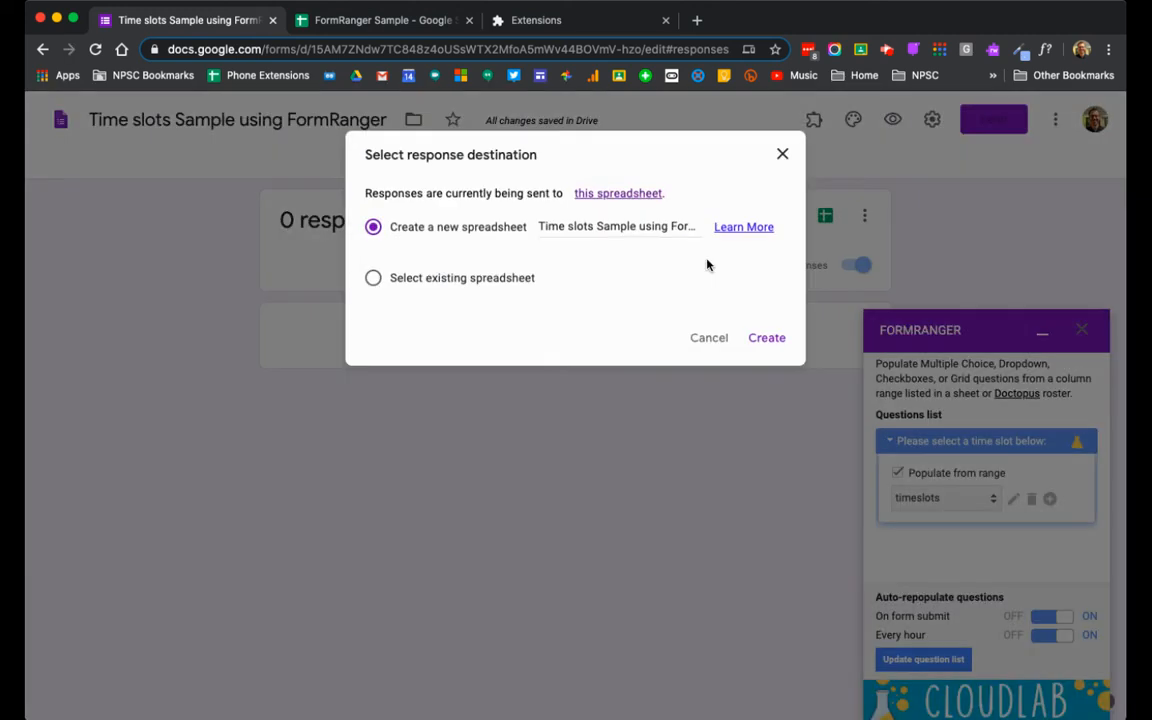
pyautogui.click(432, 280)
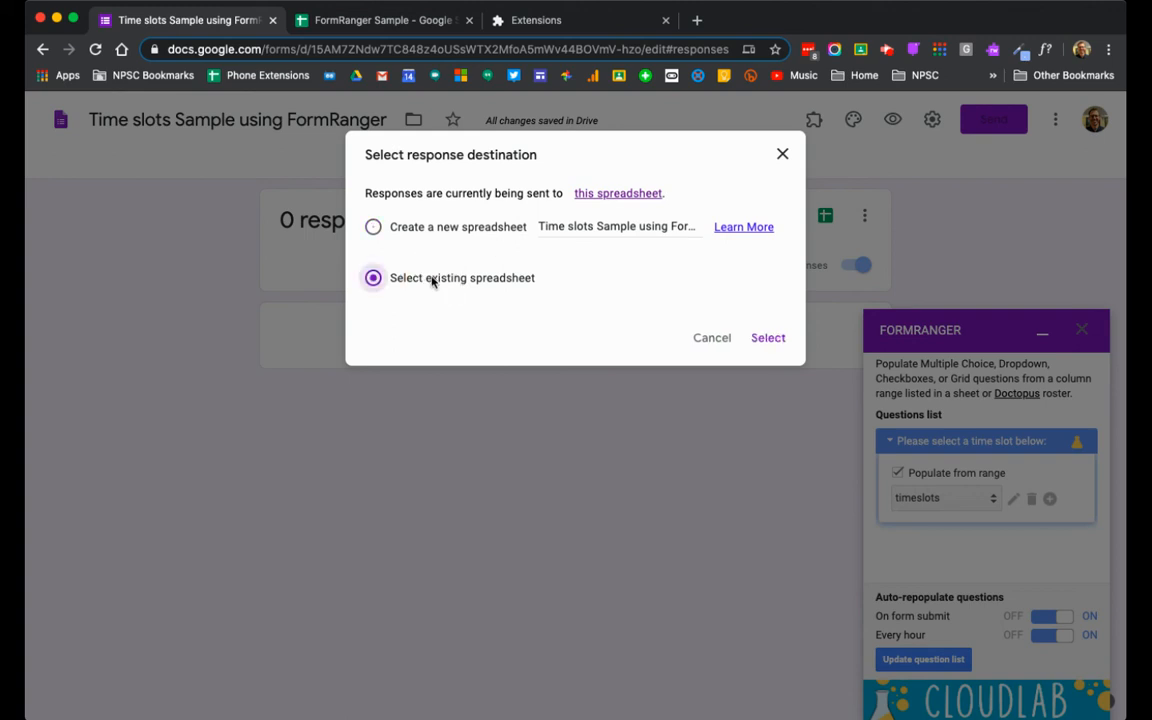
pyautogui.click(769, 339)
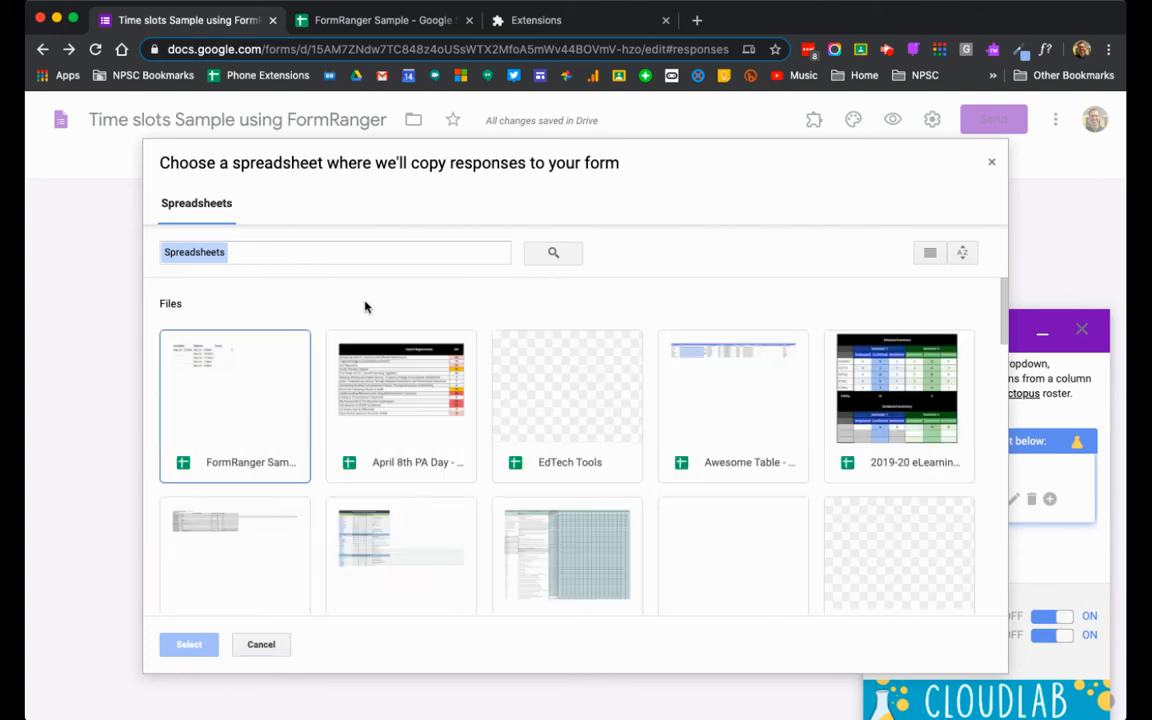
pyautogui.click(267, 390)
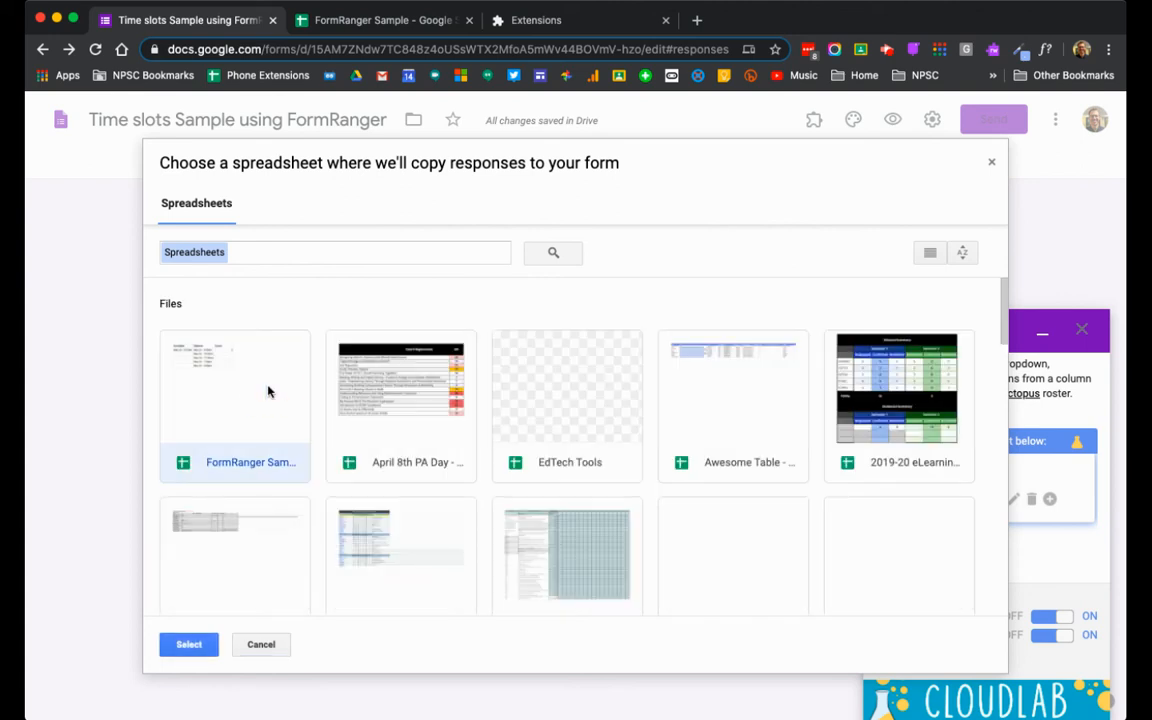
pyautogui.click(190, 644)
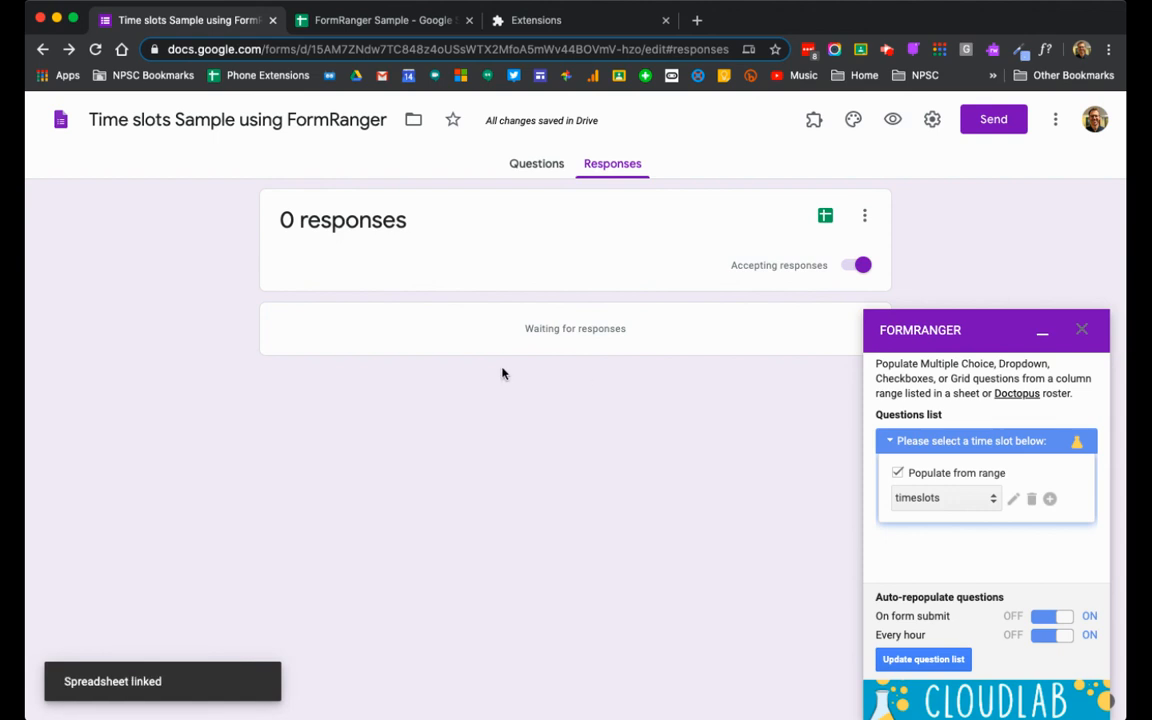
# Switch to the FormRanger Sample spreadsheet and examine its Form Responses 1 sheet and the first Options and Available entries on Sheet1
pyautogui.click(389, 22)
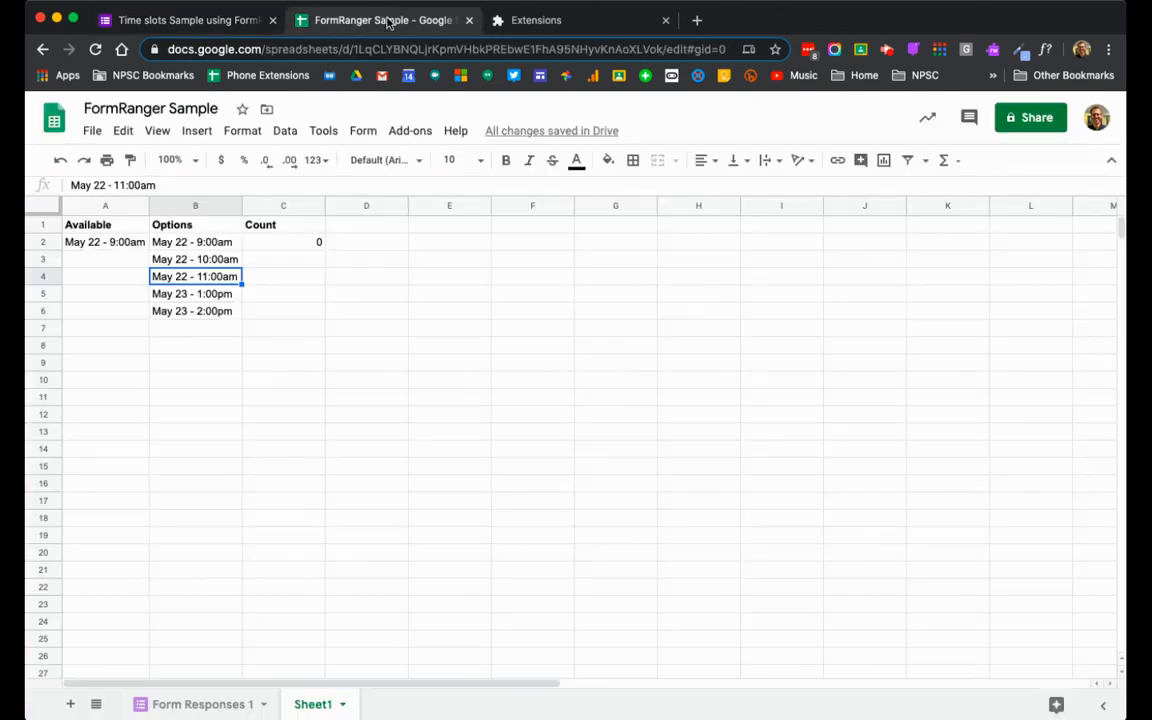
pyautogui.click(203, 709)
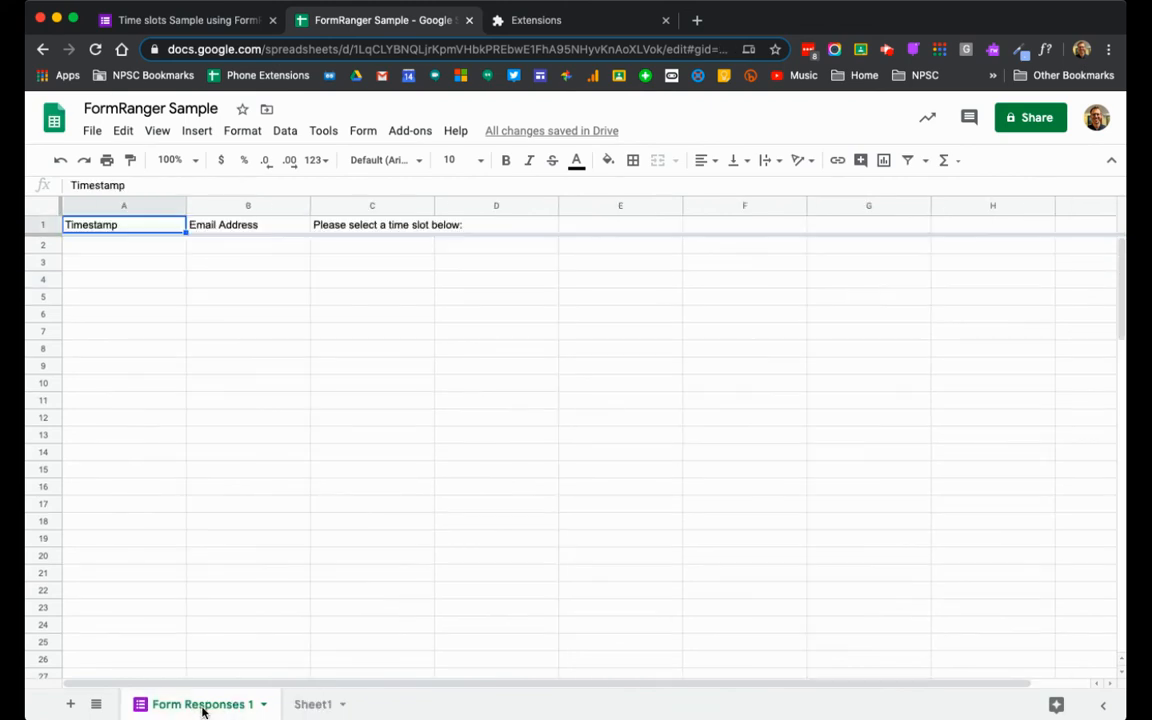
pyautogui.click(319, 706)
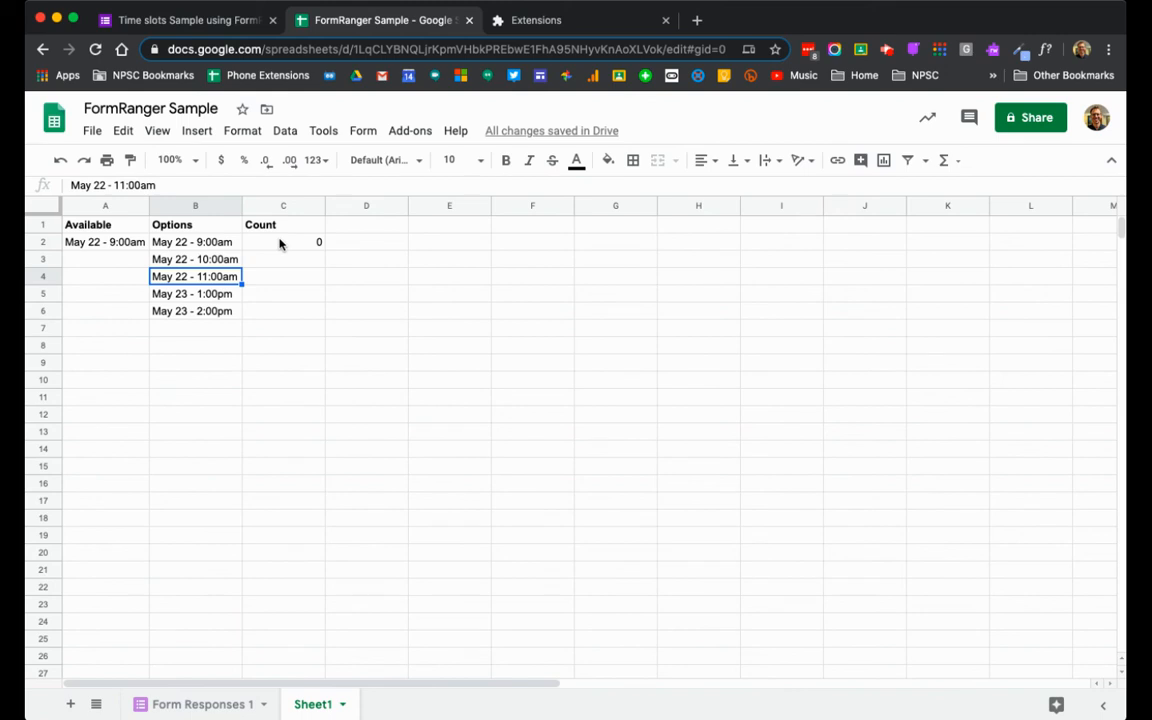
pyautogui.click(218, 242)
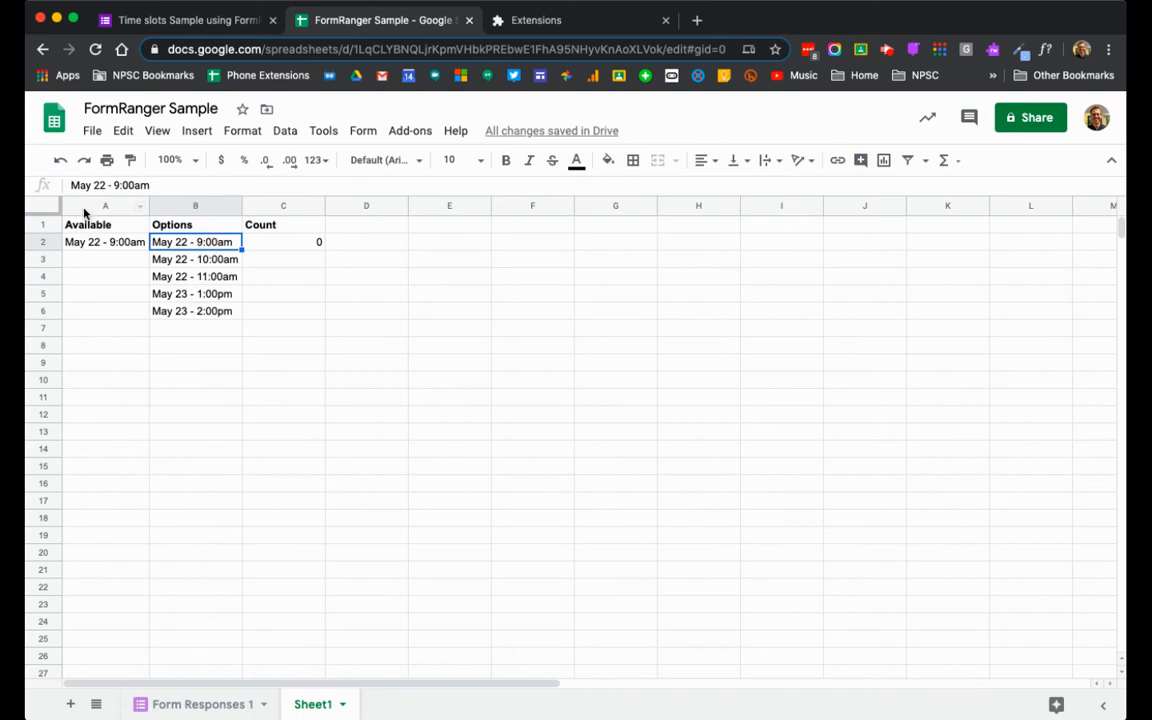
pyautogui.click(91, 243)
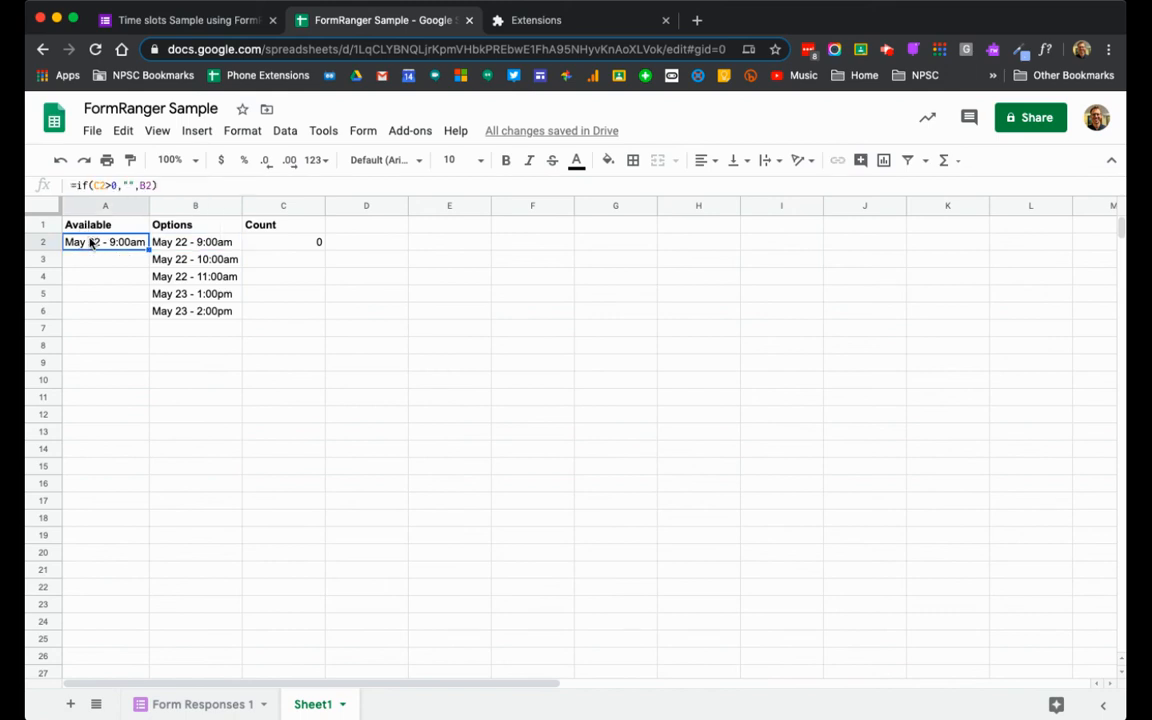
# Replace the first Count formula in C2 of Sheet1 with =countif('Form Responses 1'!C:C,B2)
pyautogui.click(306, 247)
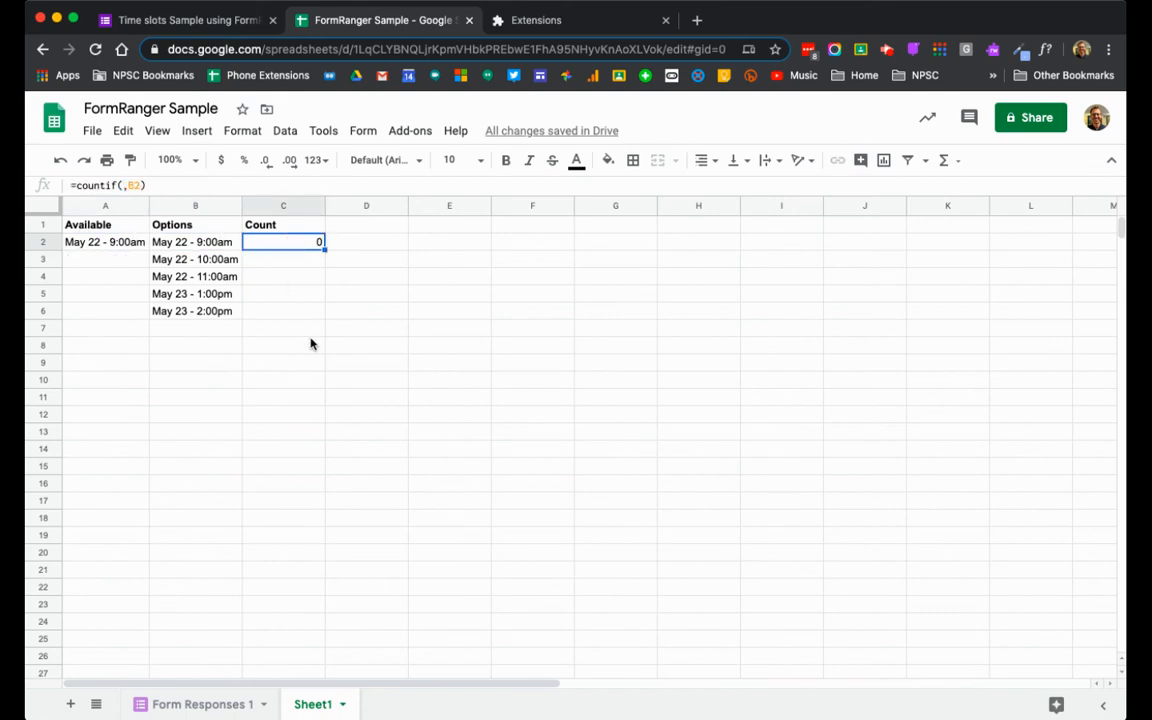
pyautogui.press('Delete')
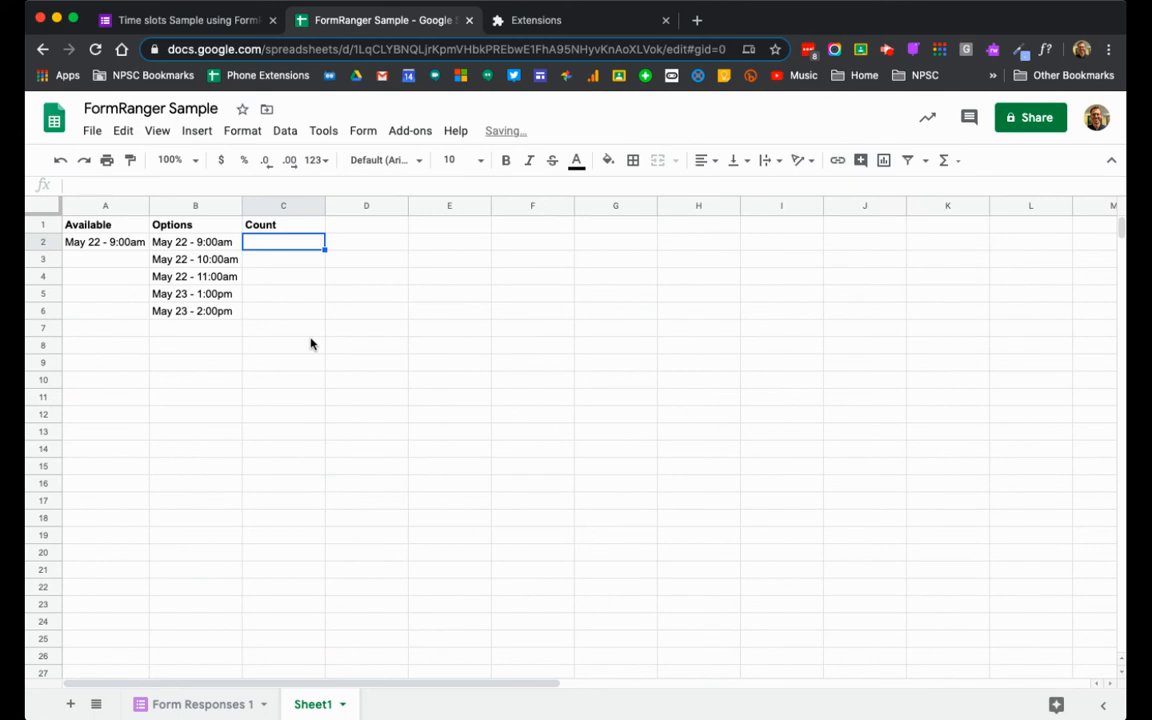
pyautogui.doubleClick(285, 243)
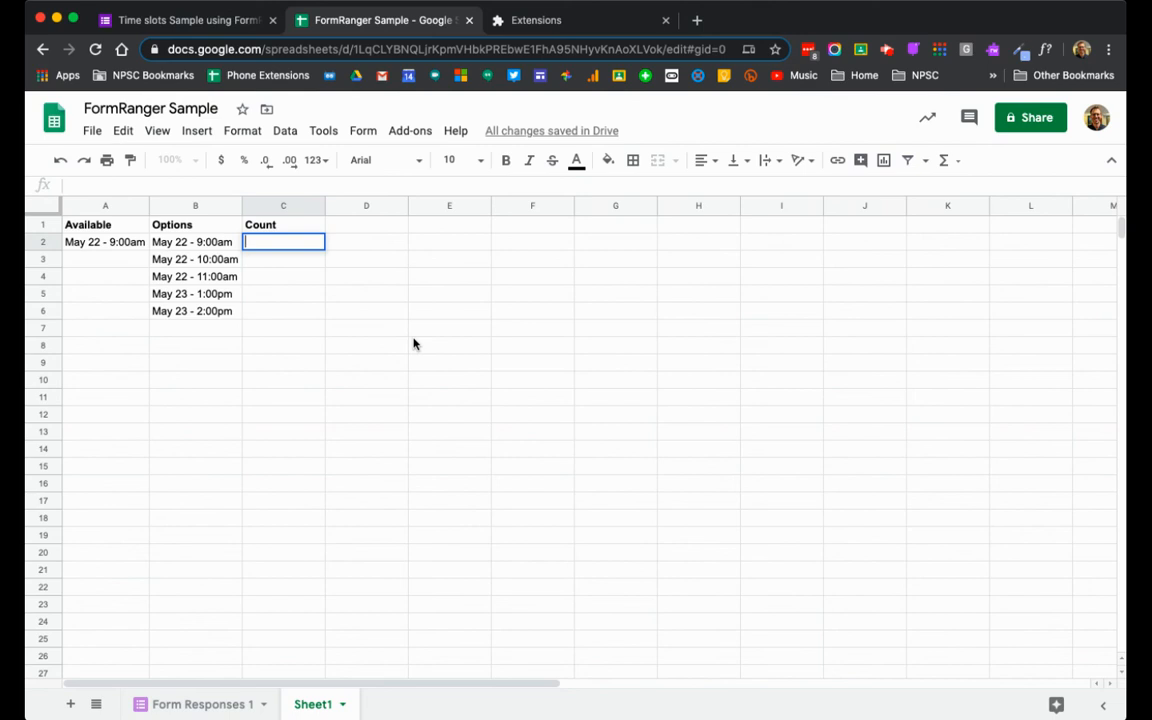
pyautogui.write('=countif')
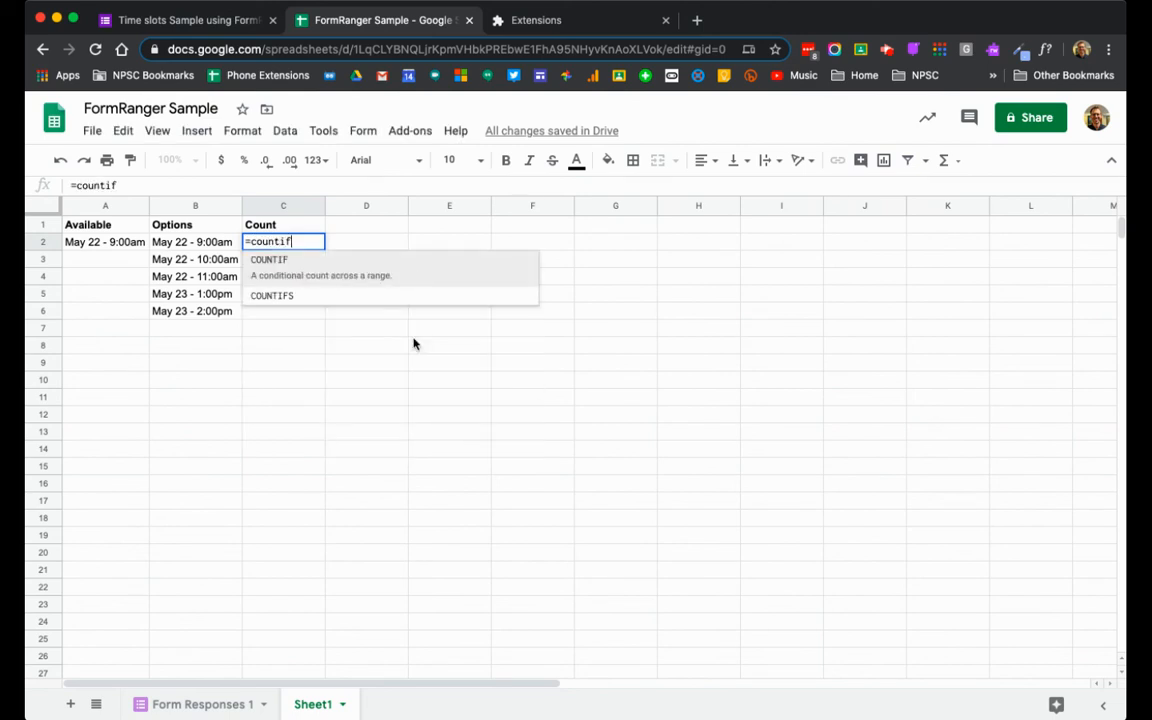
pyautogui.write('(')
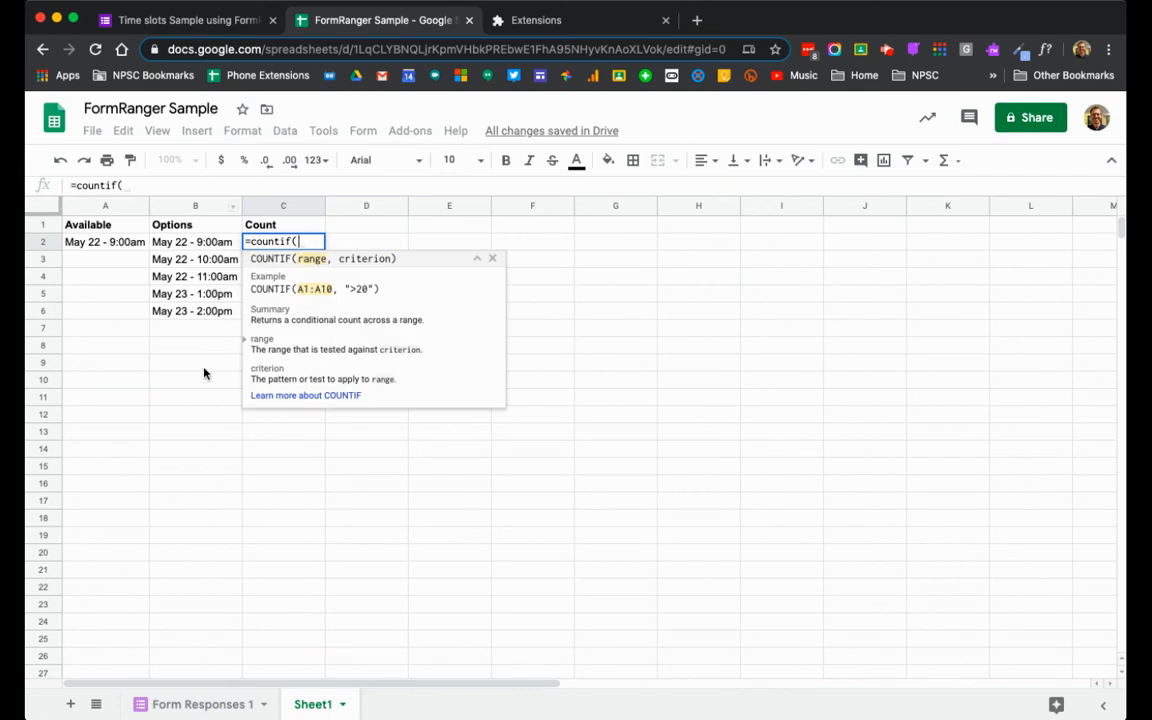
pyautogui.click(227, 705)
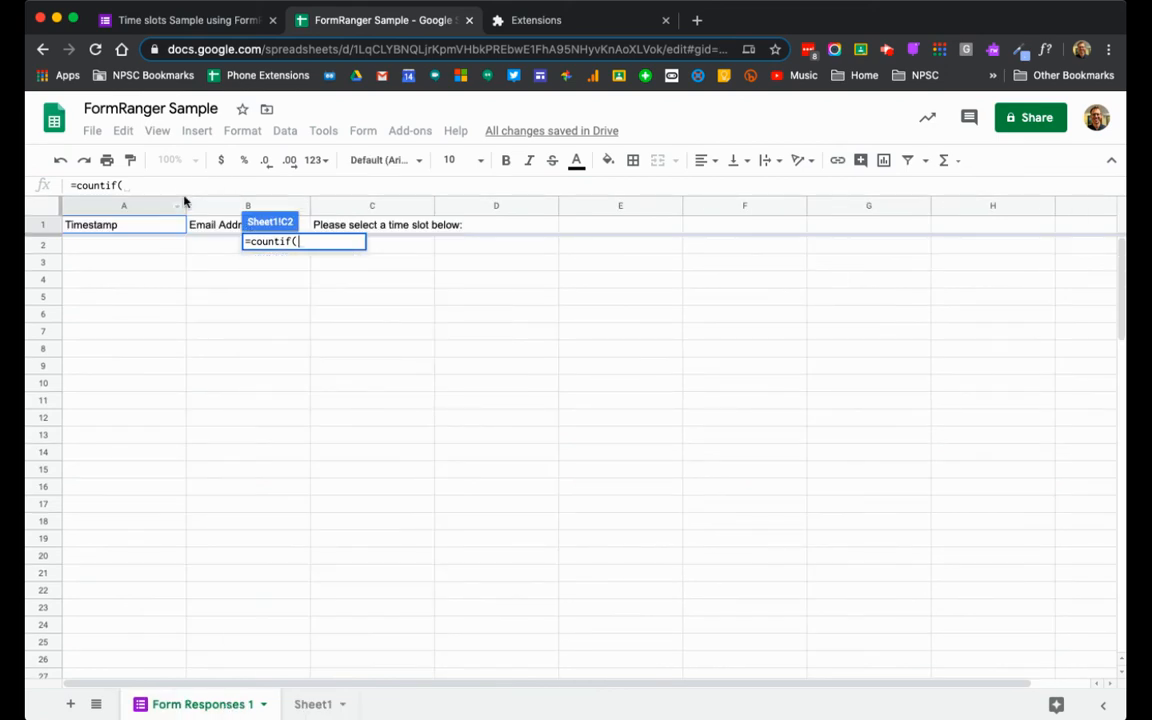
pyautogui.click(368, 209)
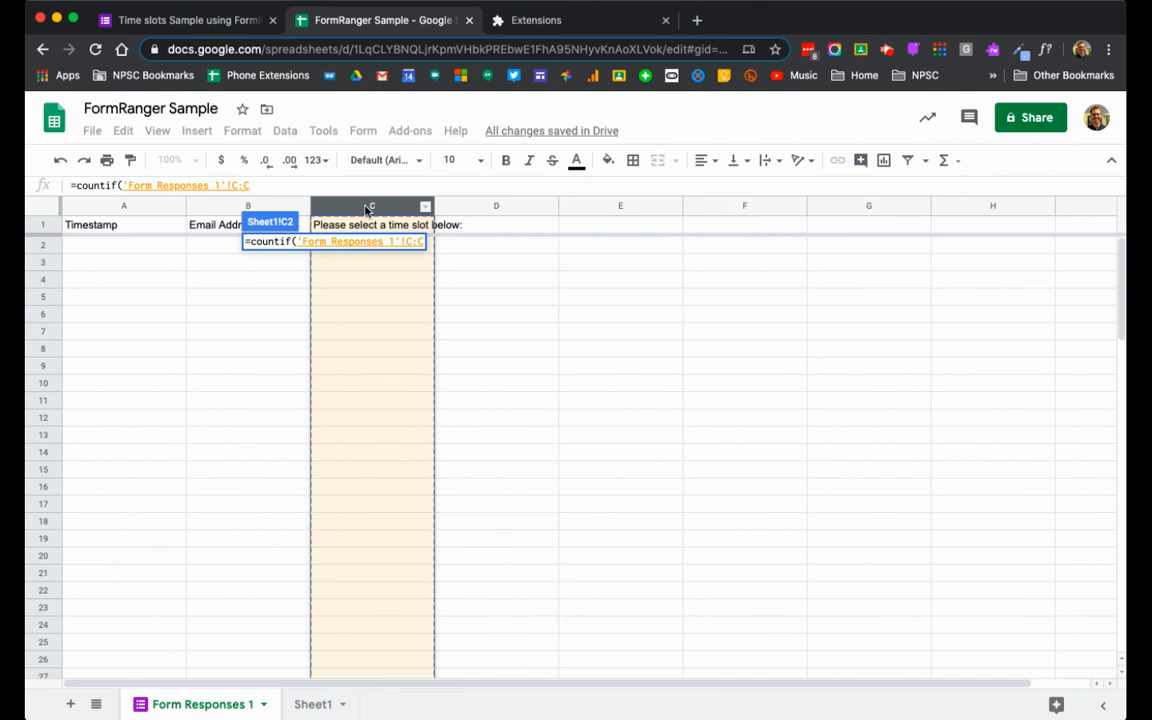
pyautogui.write(')')
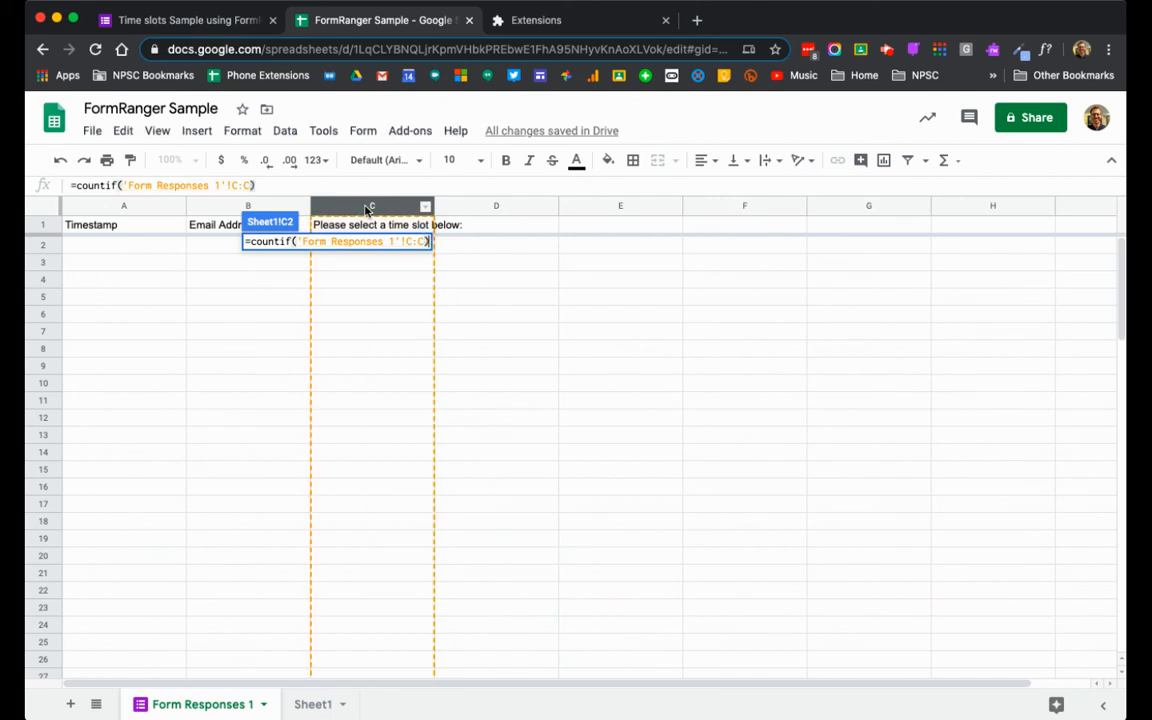
pyautogui.press('BackSpace')
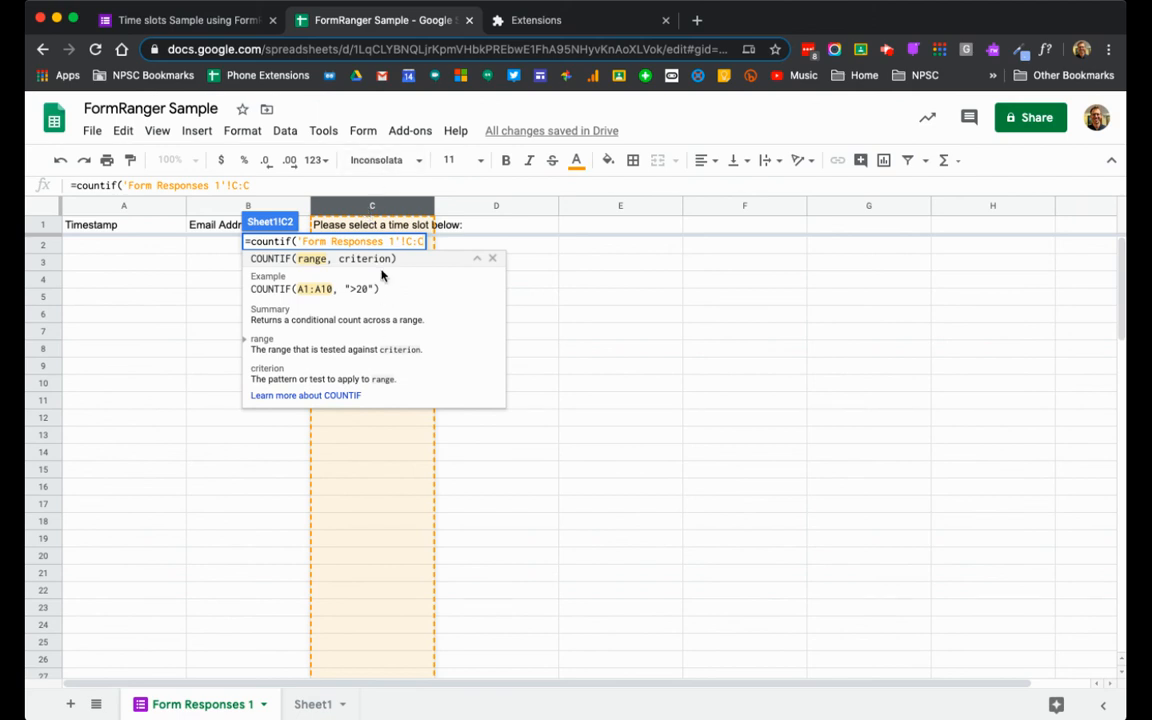
pyautogui.write(',')
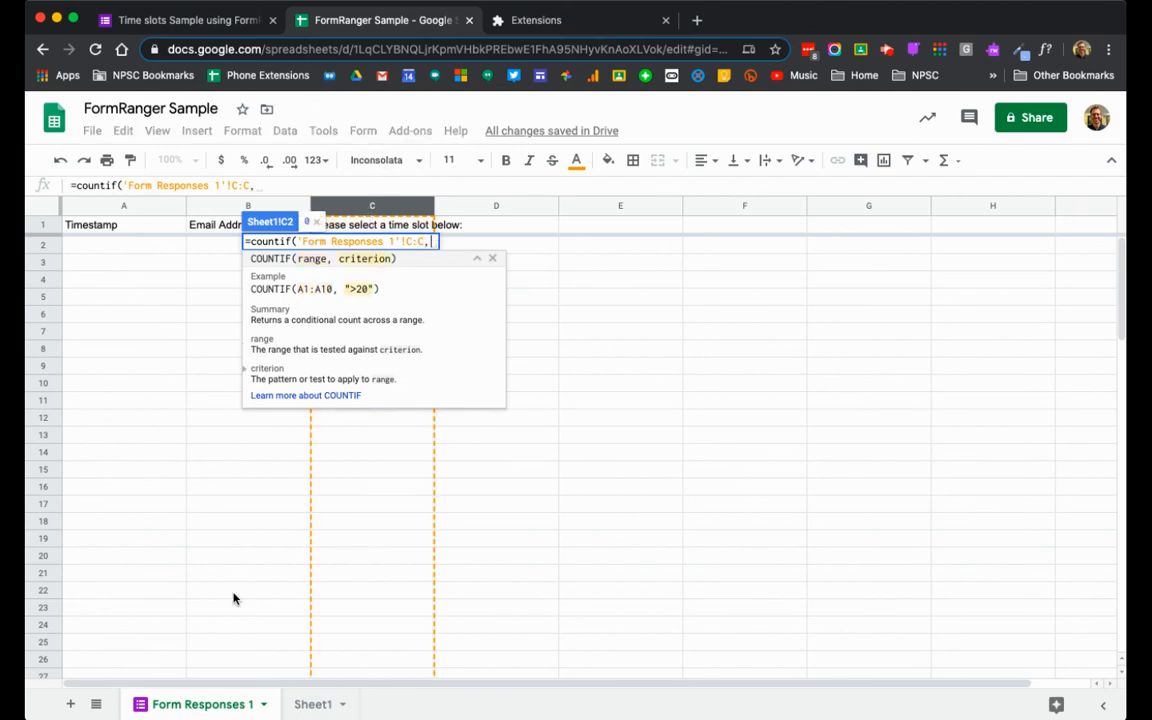
pyautogui.click(312, 705)
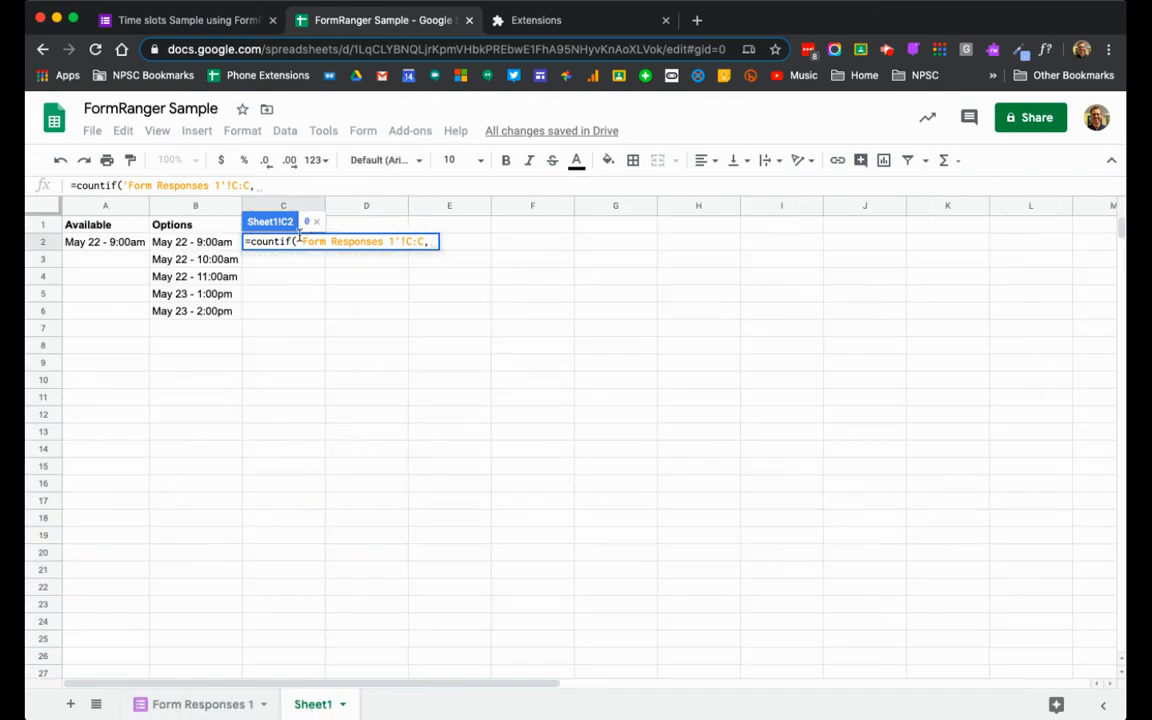
pyautogui.click(197, 244)
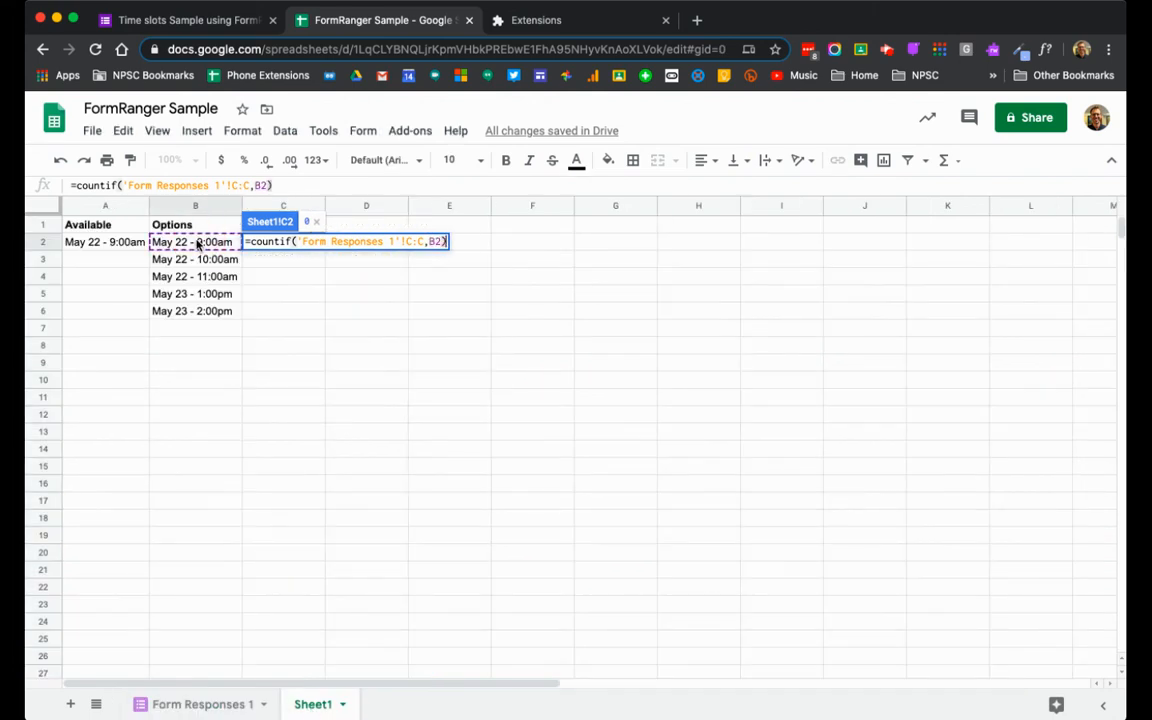
pyautogui.press('Return')
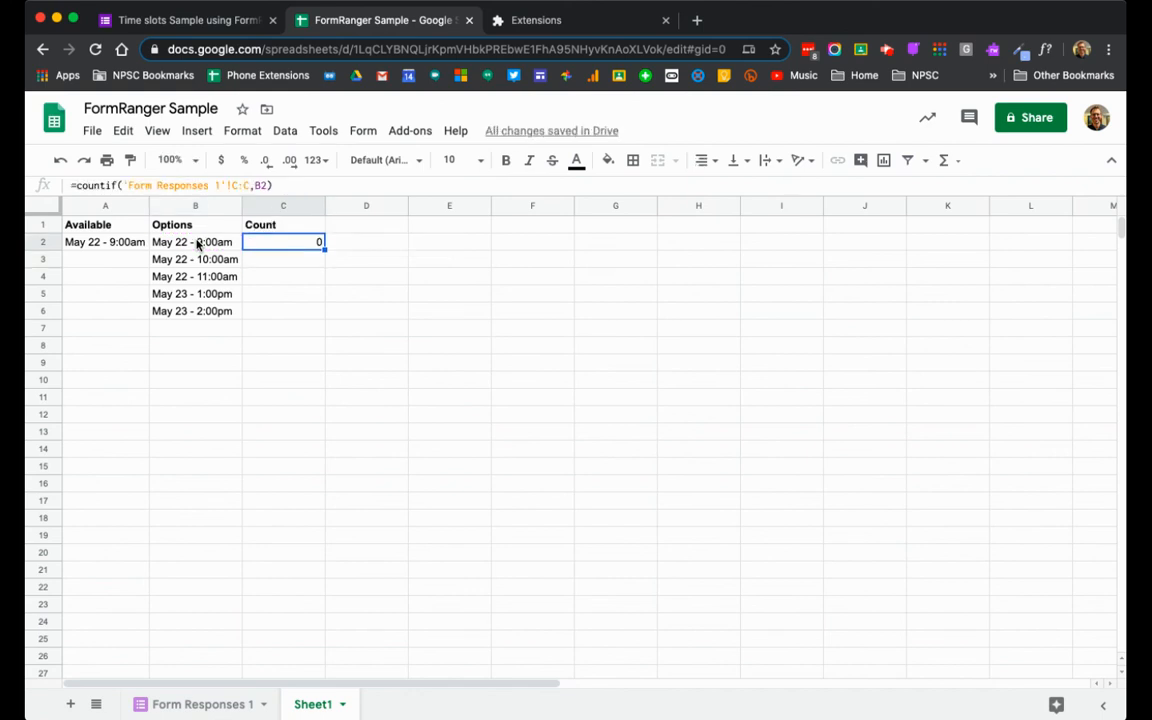
# Fill the Count formula from C2 down through C6 so every time slot option has one
pyautogui.click(228, 244)
pyautogui.click(305, 248)
pyautogui.moveTo(324, 249); pyautogui.dragTo(327, 313)
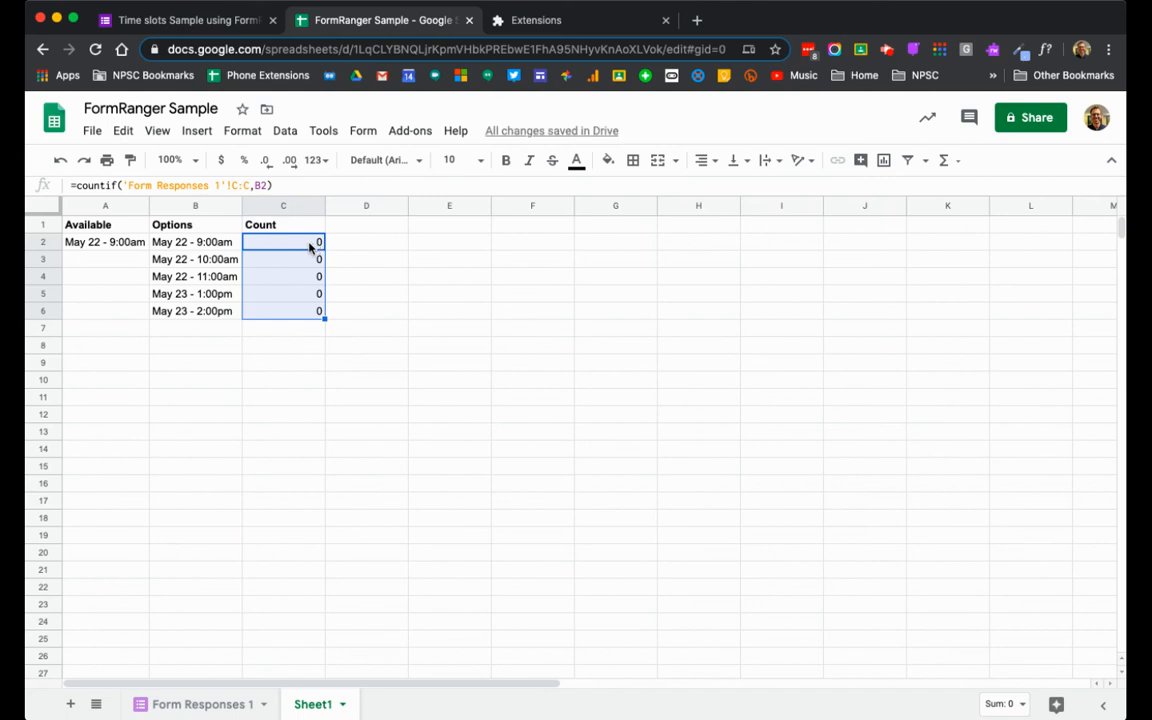
# Enter the formula =if(C2>0,"",B2) in cell A2 of the Available column
pyautogui.click(237, 247)
pyautogui.press('Left')
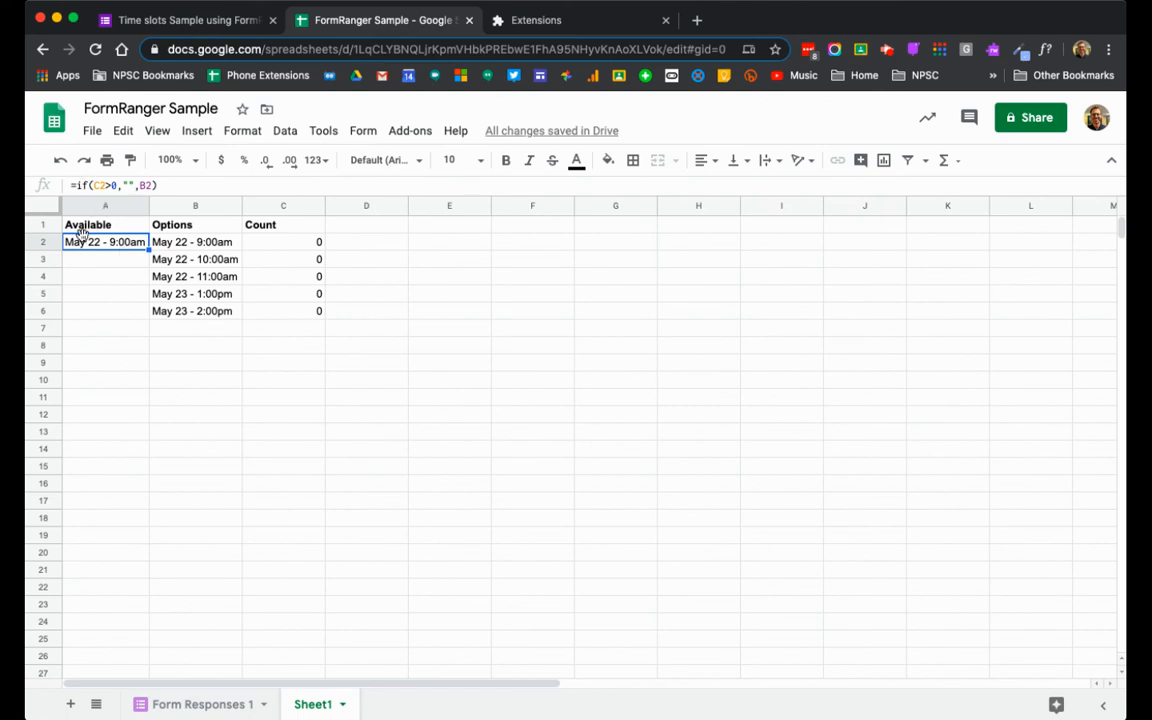
pyautogui.write('=')
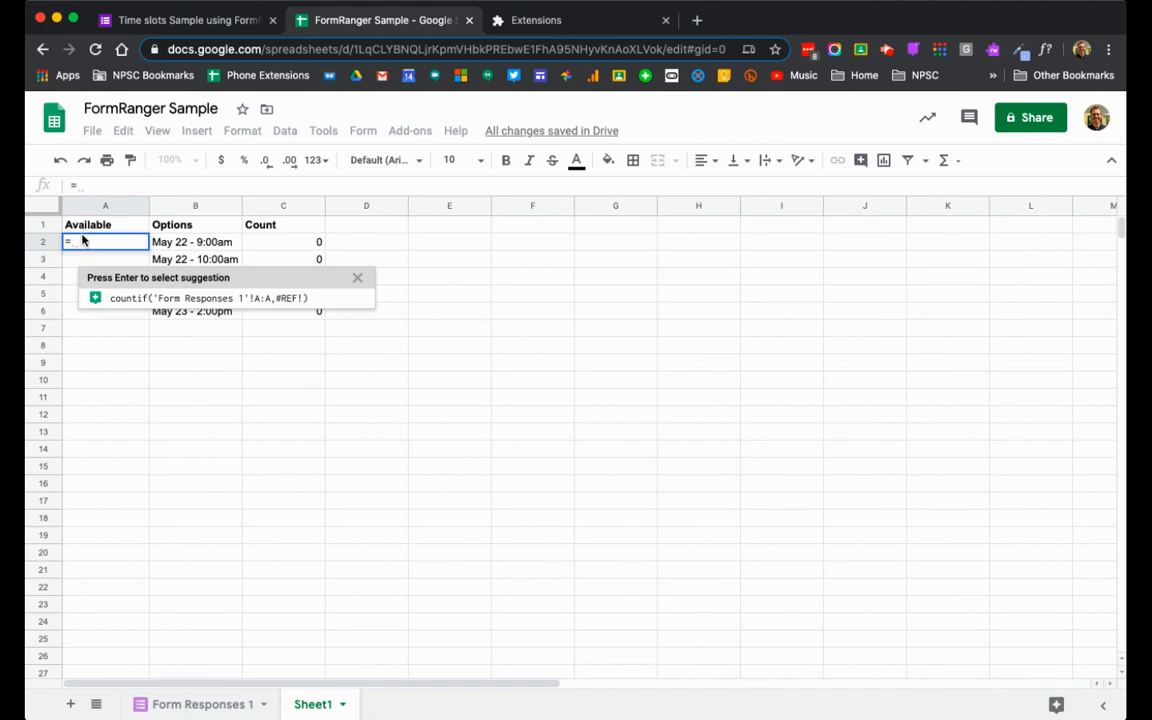
pyautogui.write('if')
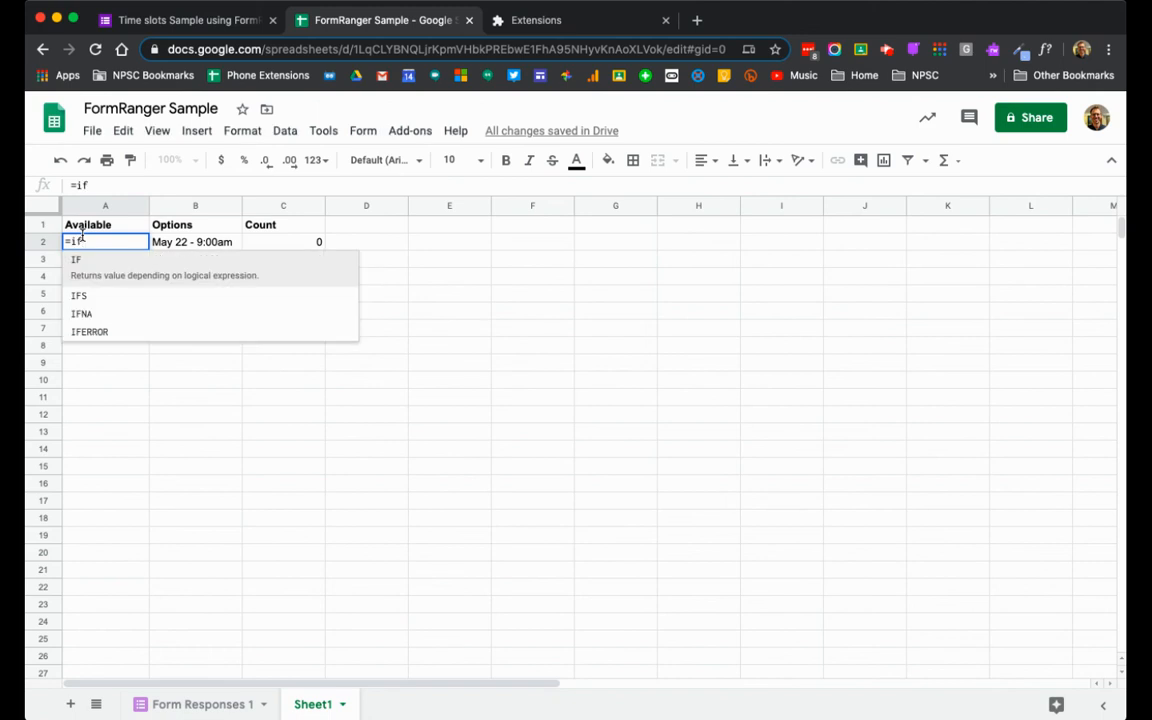
pyautogui.write('(')
pyautogui.click(272, 250)
pyautogui.write('>')
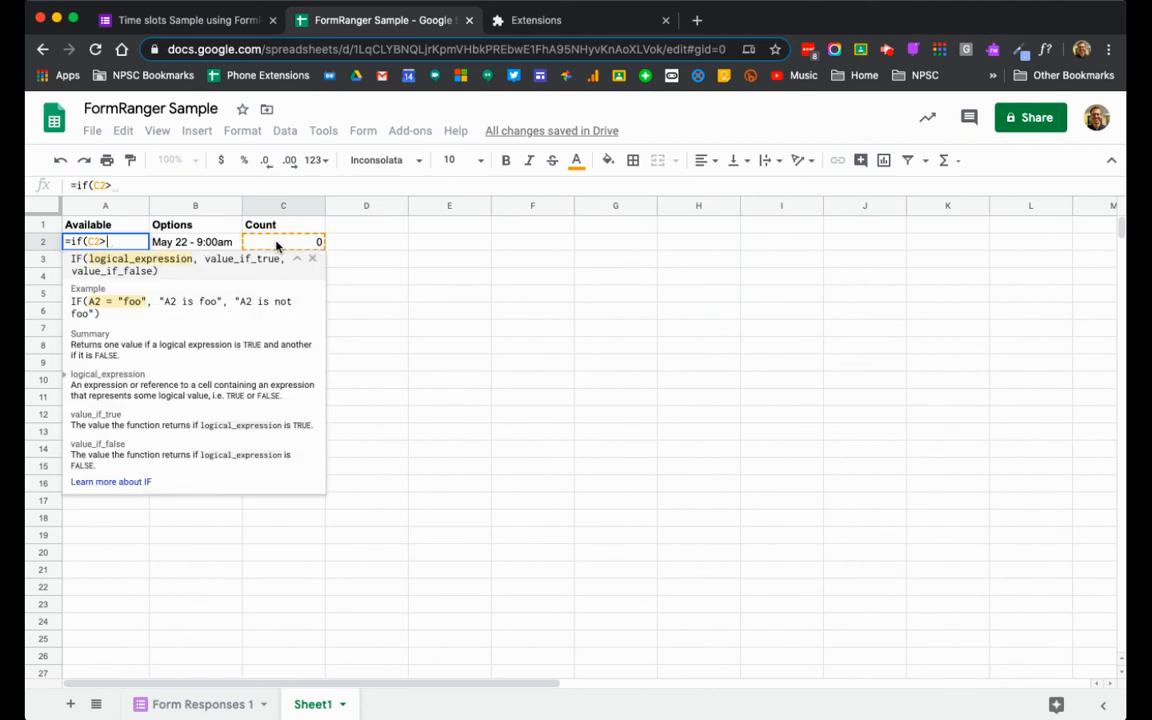
pyautogui.write('0')
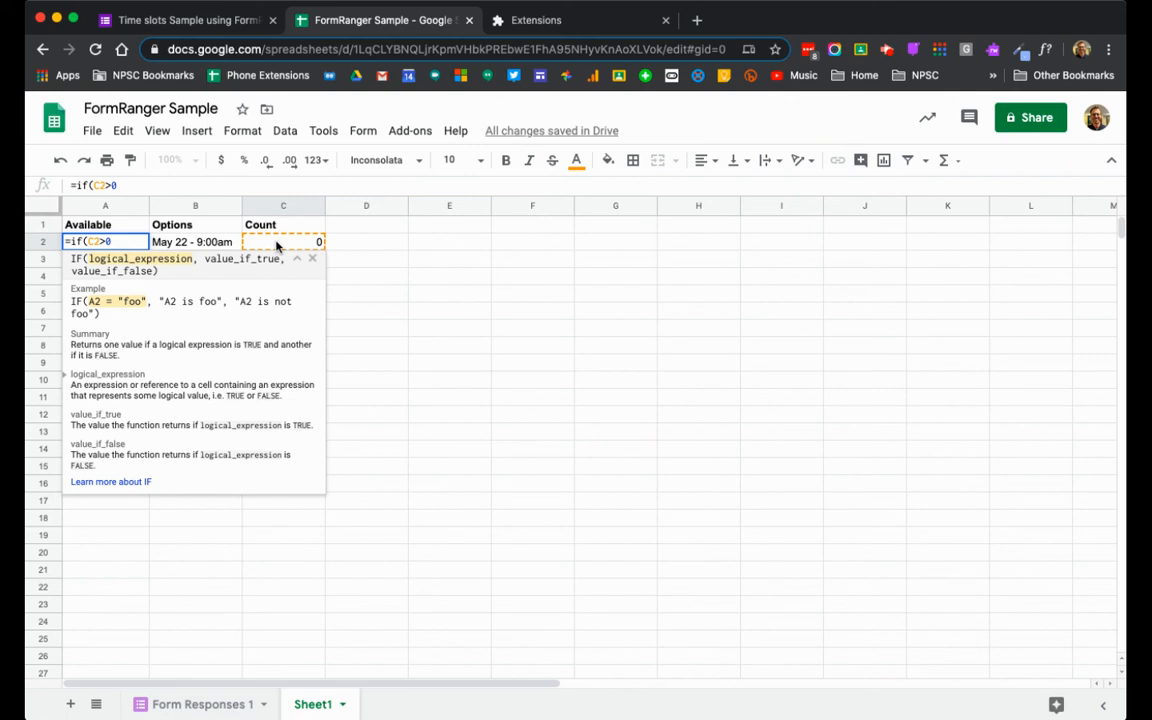
pyautogui.write(',')
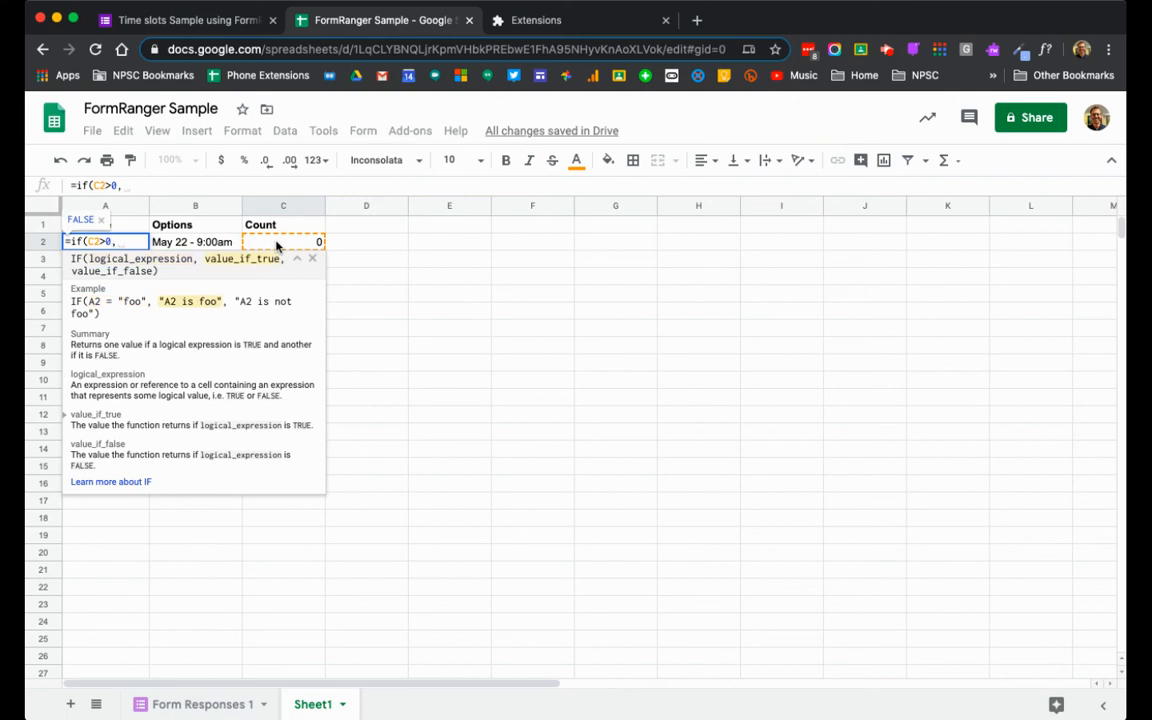
pyautogui.write('""')
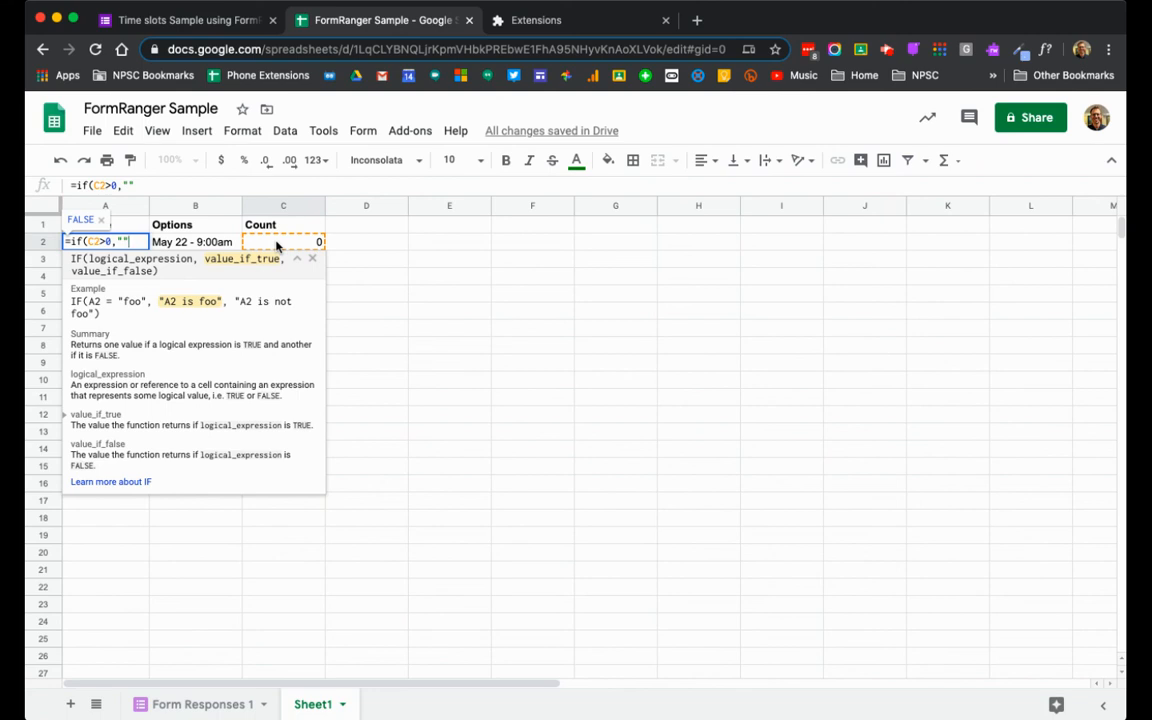
pyautogui.write(',')
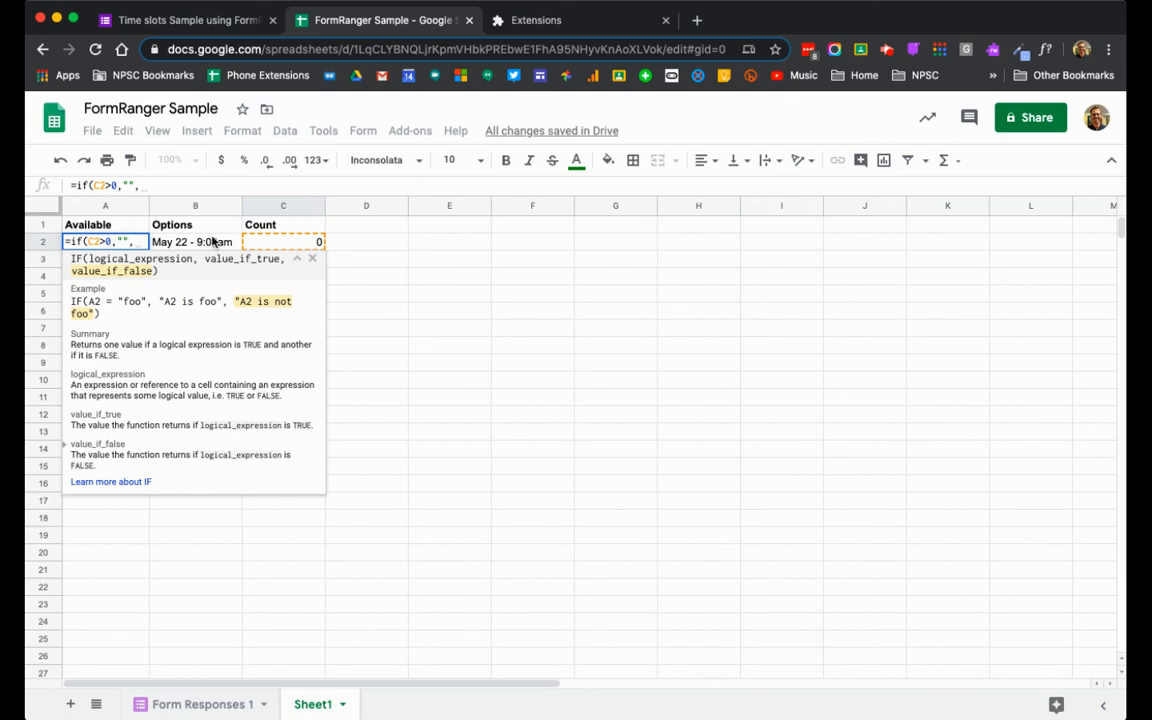
pyautogui.click(210, 242)
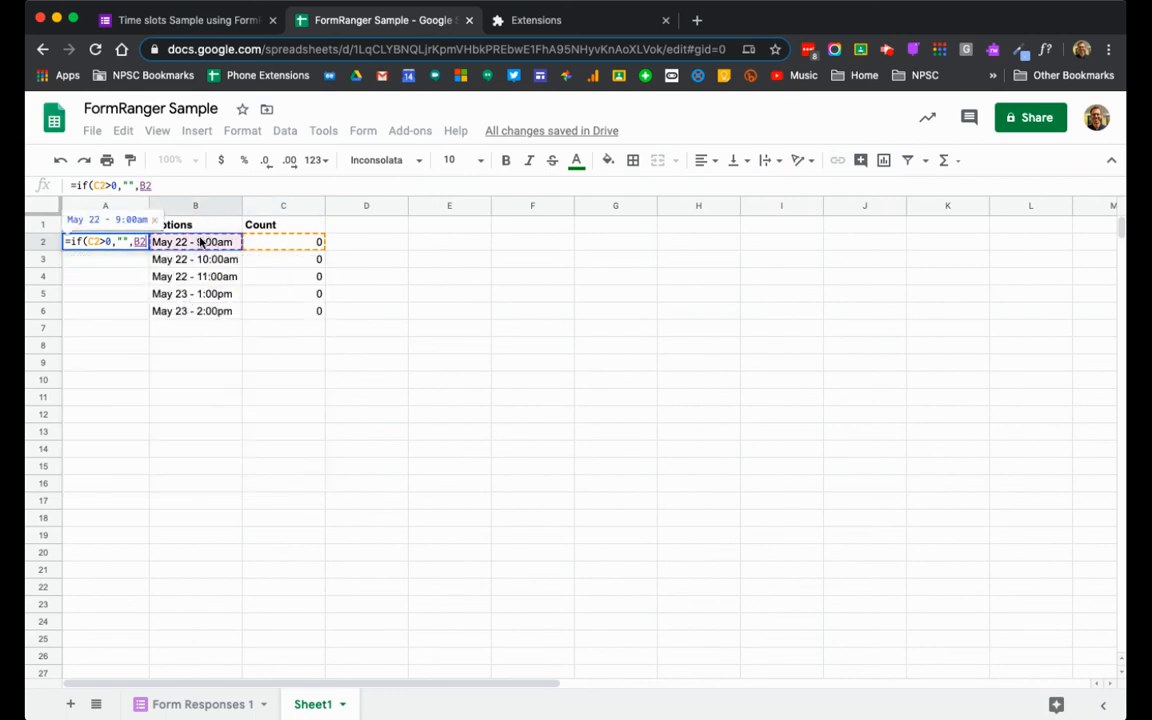
pyautogui.press('Return')
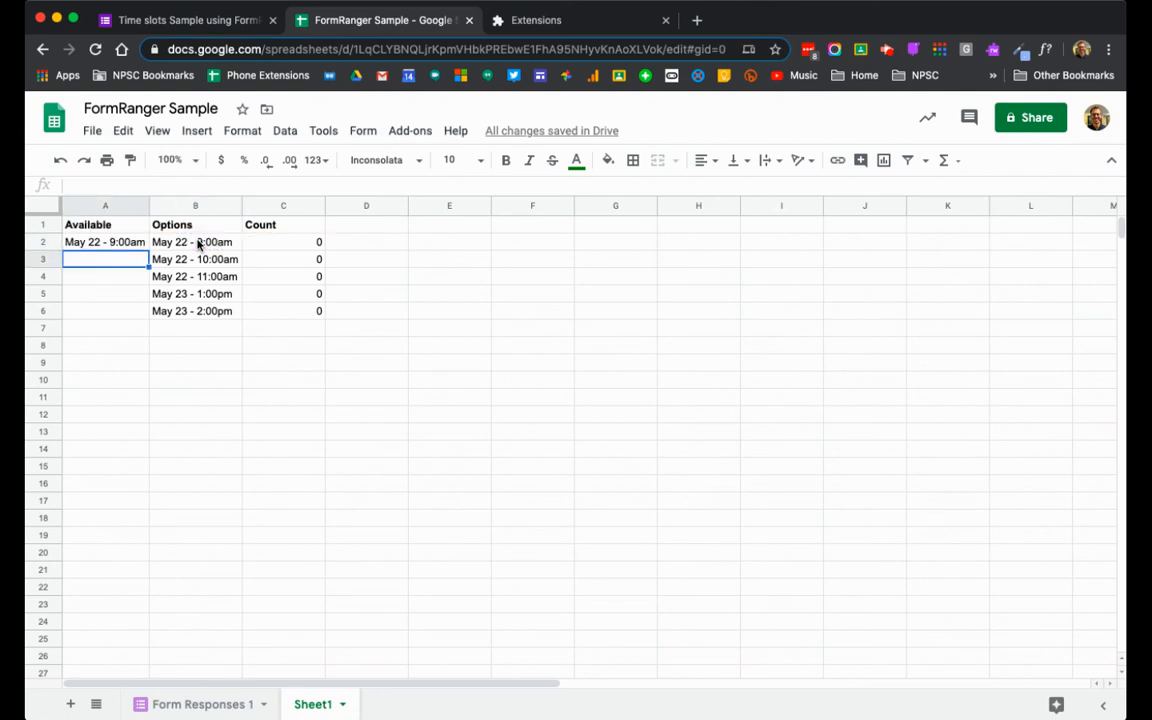
# Fill the Available formula from A2 down through A6 and fit column A's width to its contents
pyautogui.press('Up')
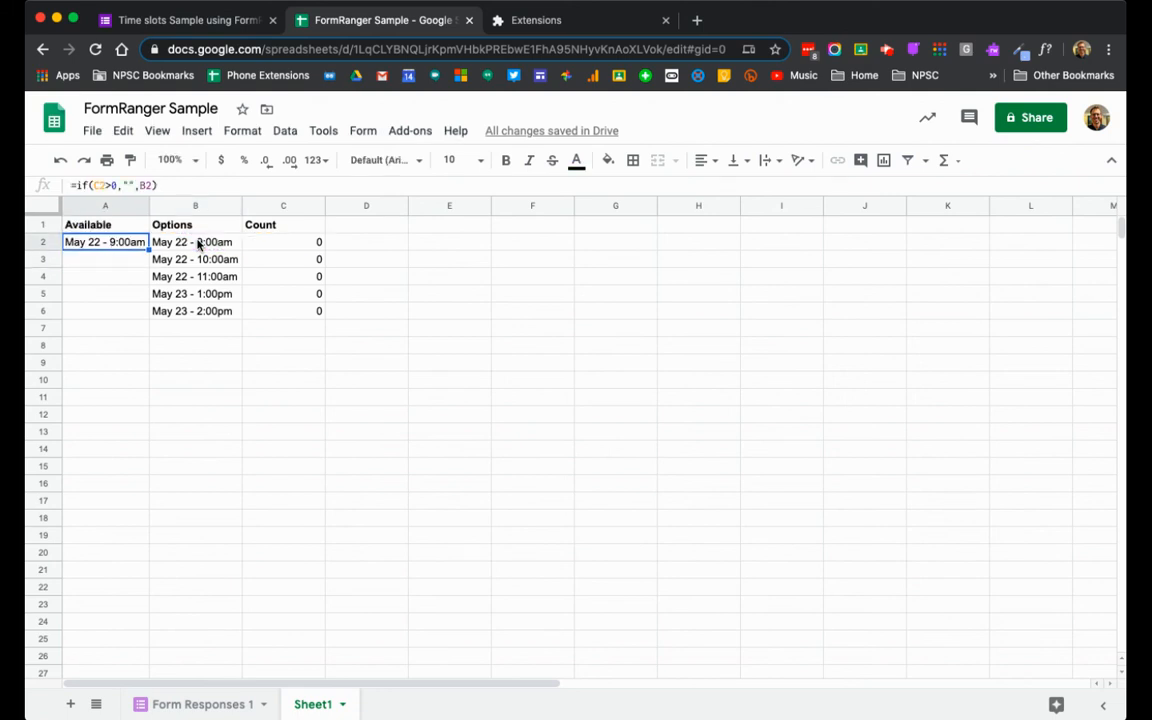
pyautogui.click(265, 250)
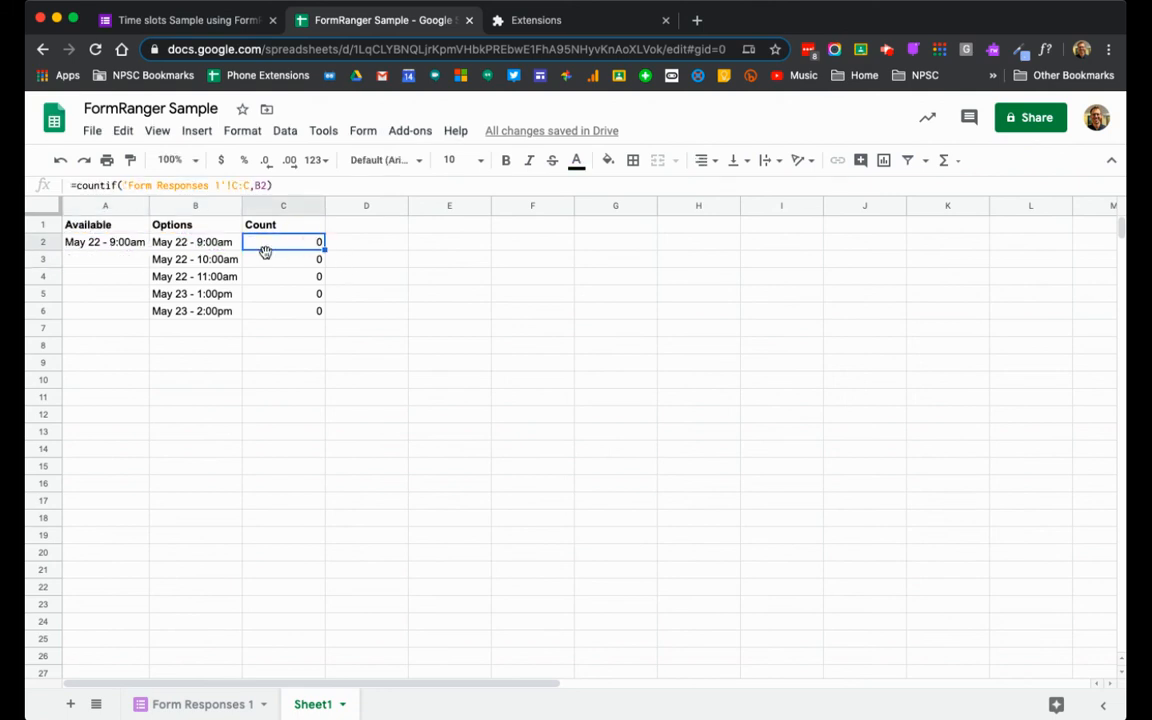
pyautogui.click(129, 244)
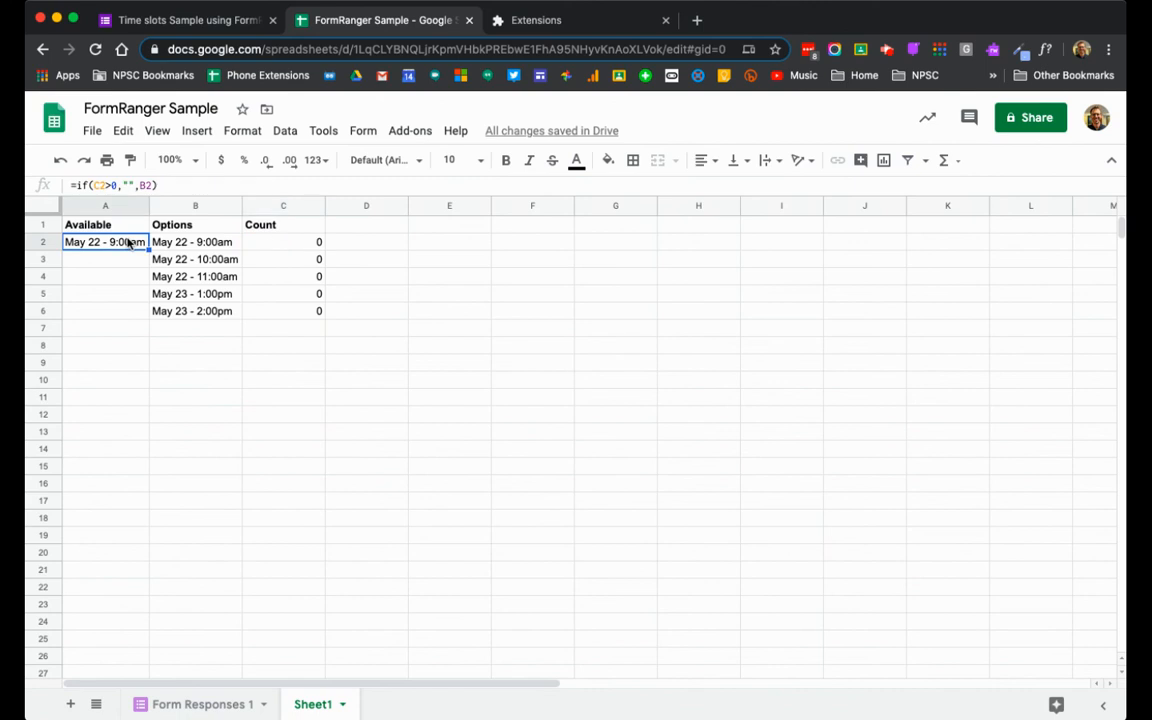
pyautogui.click(148, 250)
pyautogui.moveTo(148, 250); pyautogui.dragTo(150, 318)
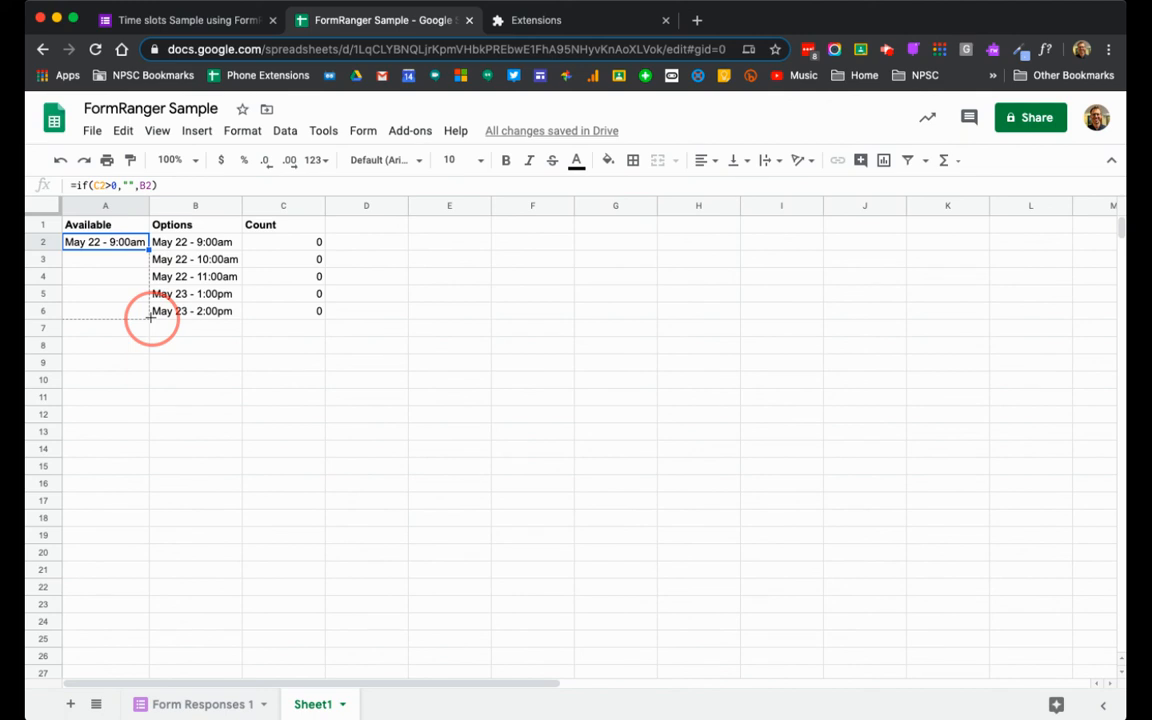
pyautogui.moveTo(150, 318); pyautogui.dragTo(150, 318)
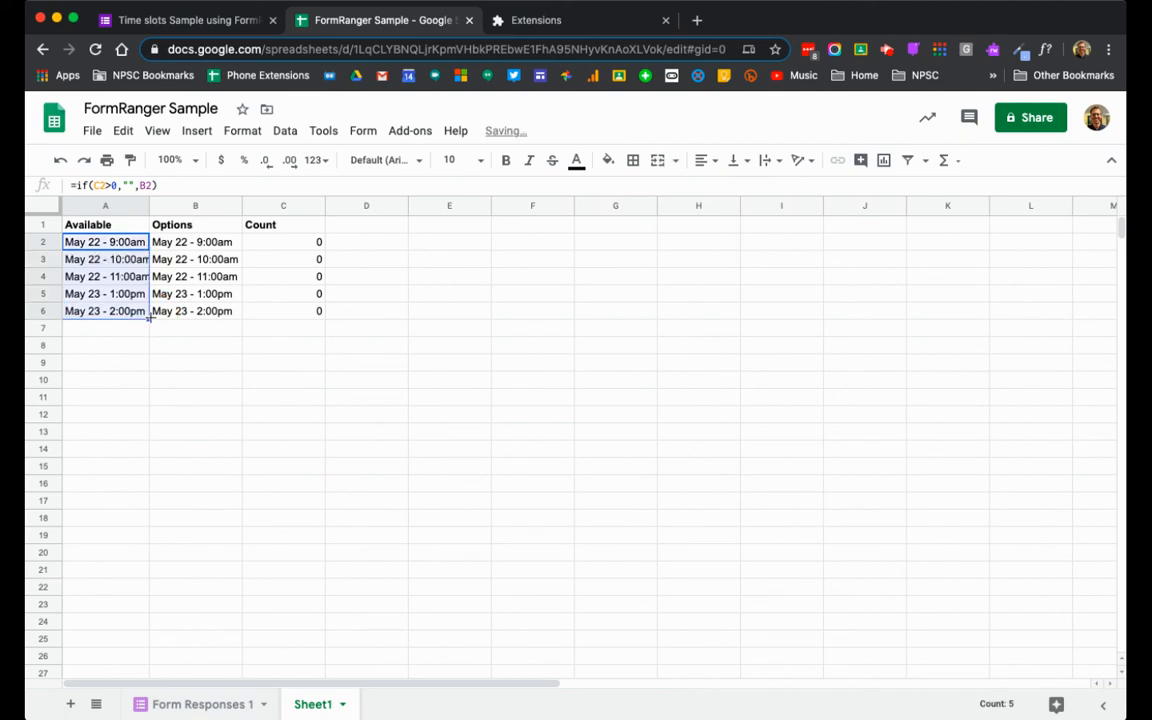
pyautogui.doubleClick(148, 205)
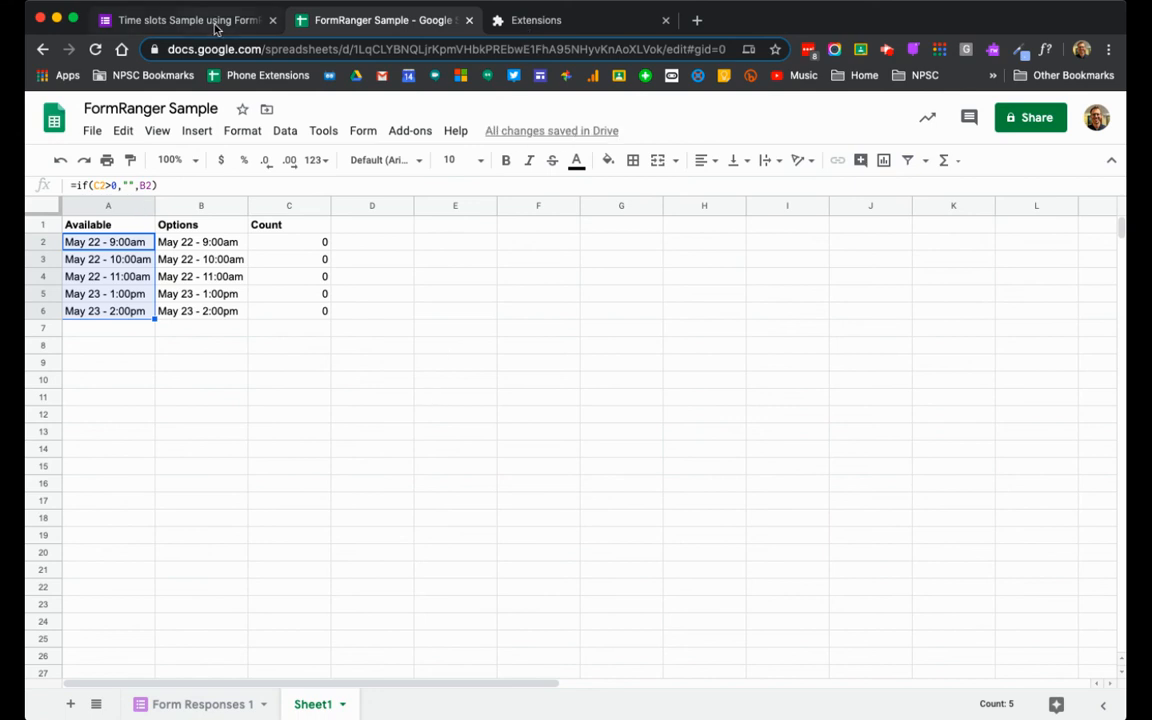
# Switch to the form editor, update the FormRanger question list, and review the choices of the time slot question
pyautogui.click(194, 22)
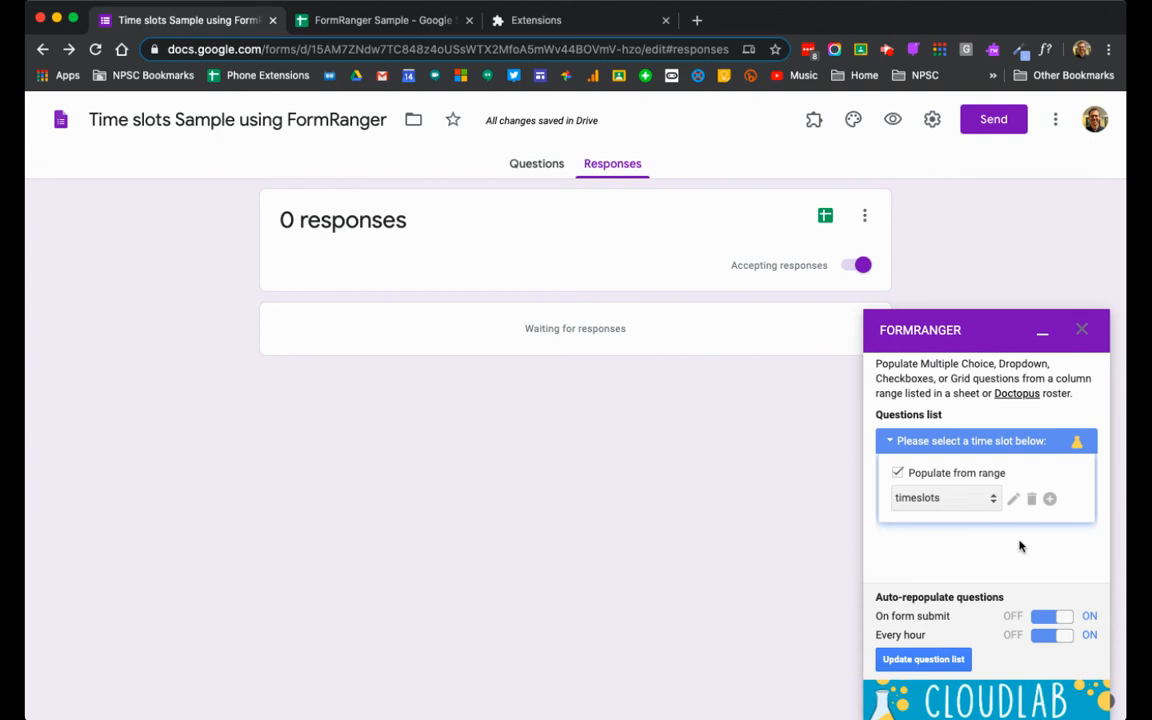
pyautogui.click(922, 660)
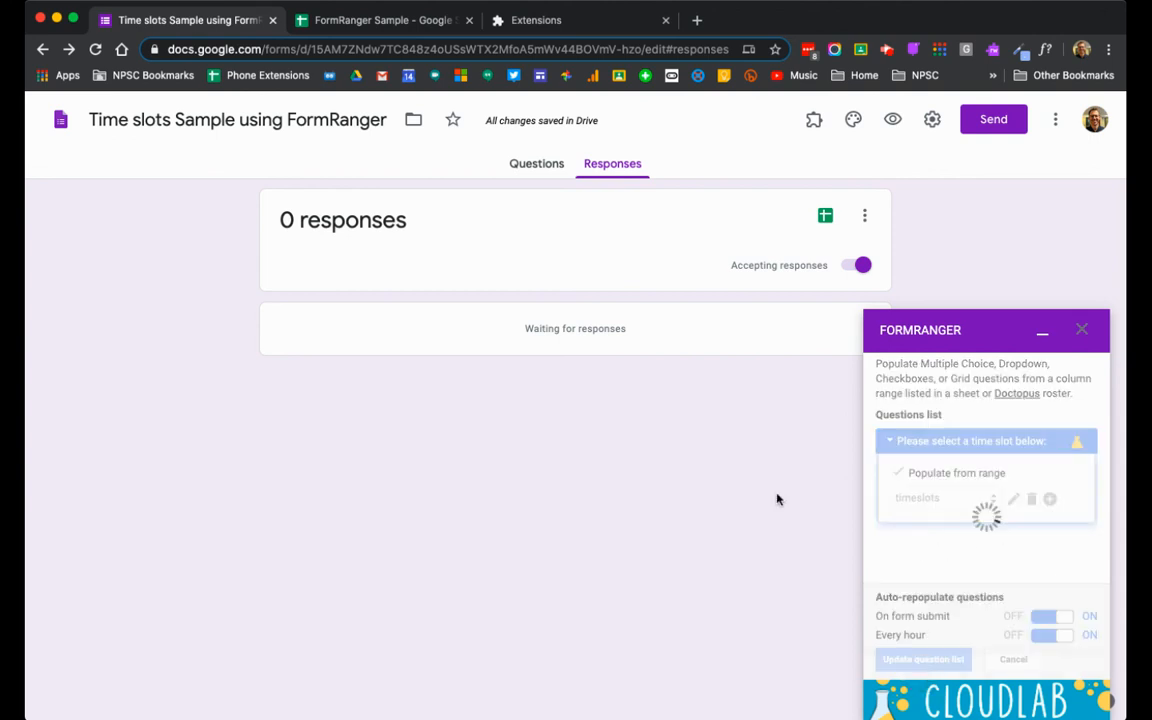
pyautogui.click(538, 166)
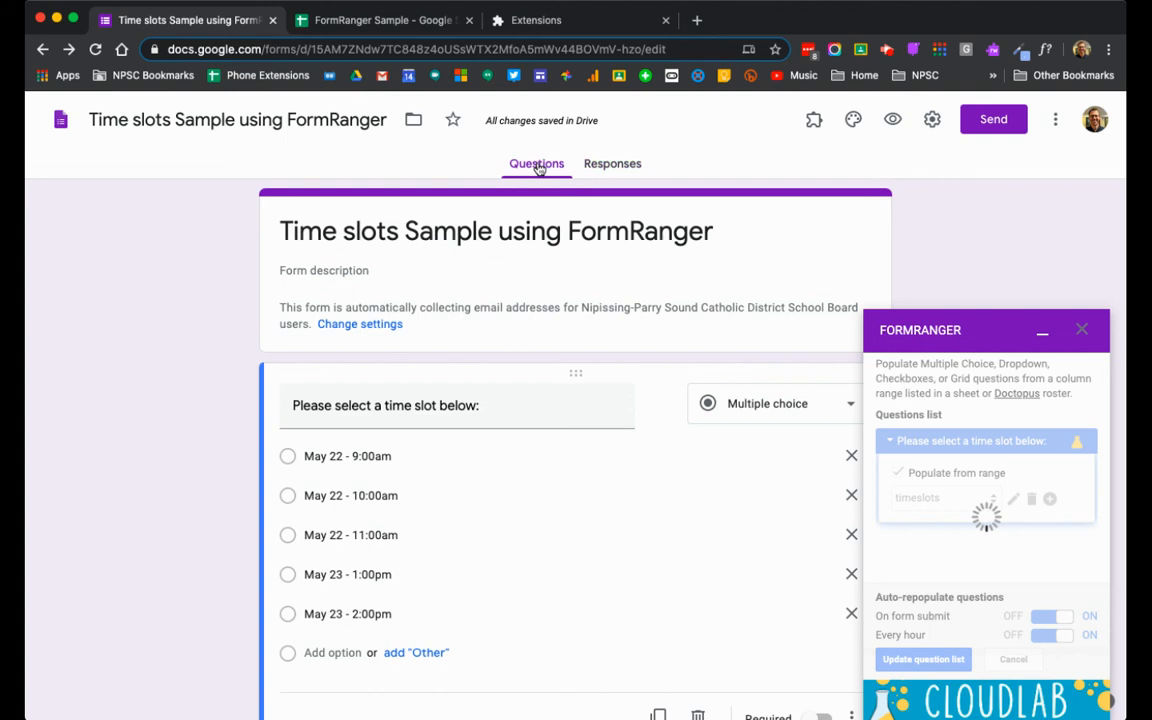
pyautogui.scroll(-2, 507, 599)
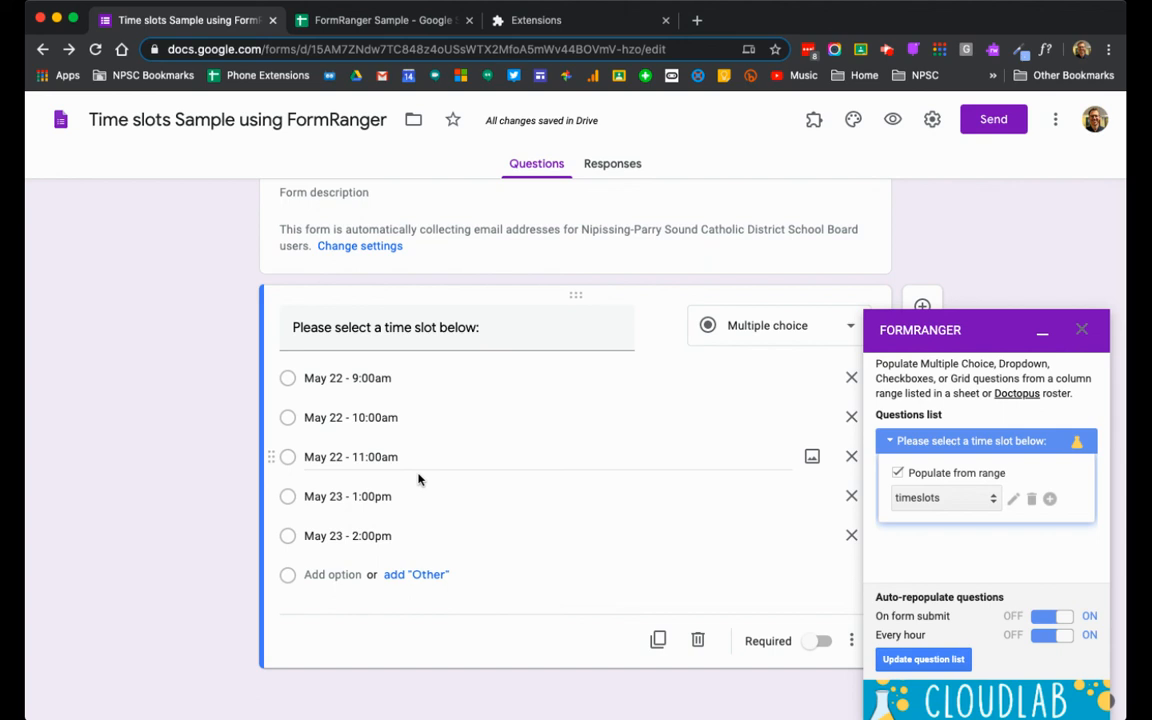
# Preview the form and submit a test response for the May 22 - 11:00am time slot
pyautogui.click(893, 120)
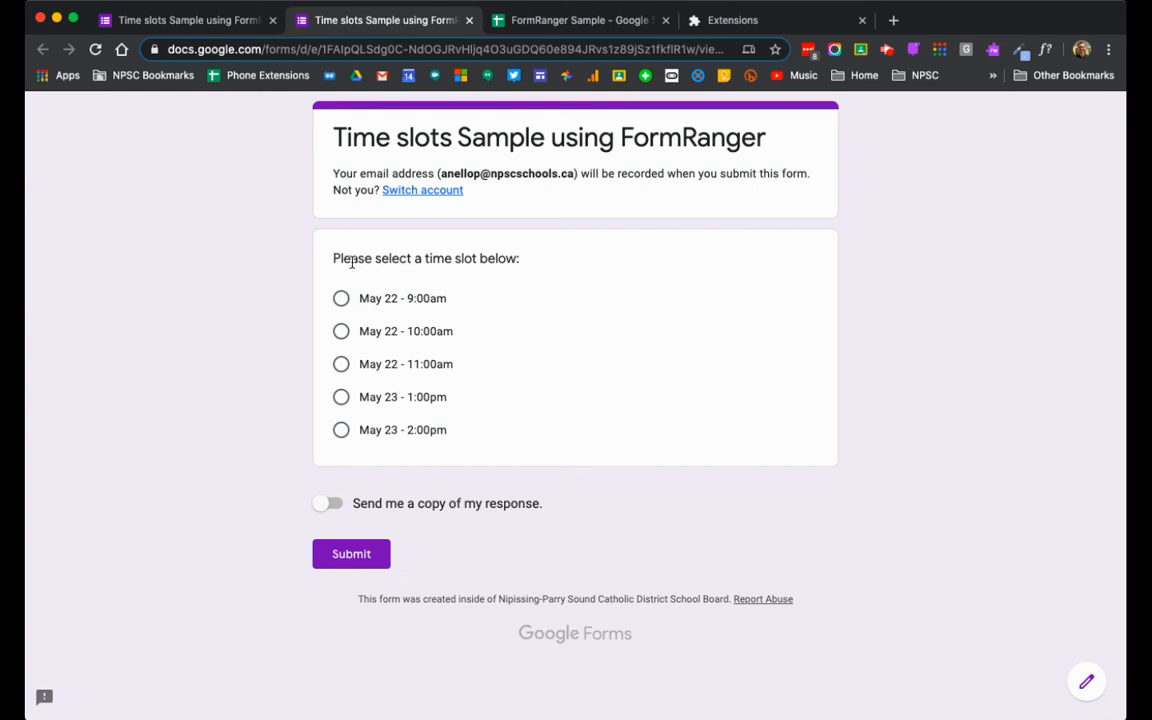
pyautogui.click(341, 366)
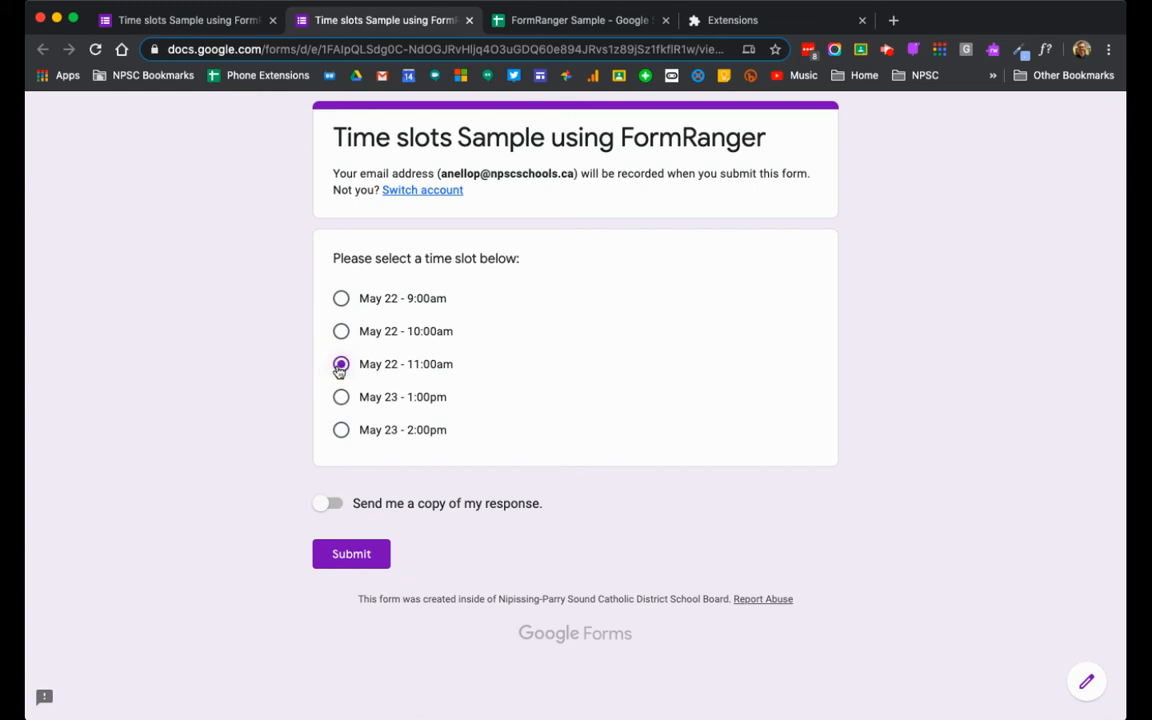
pyautogui.click(355, 556)
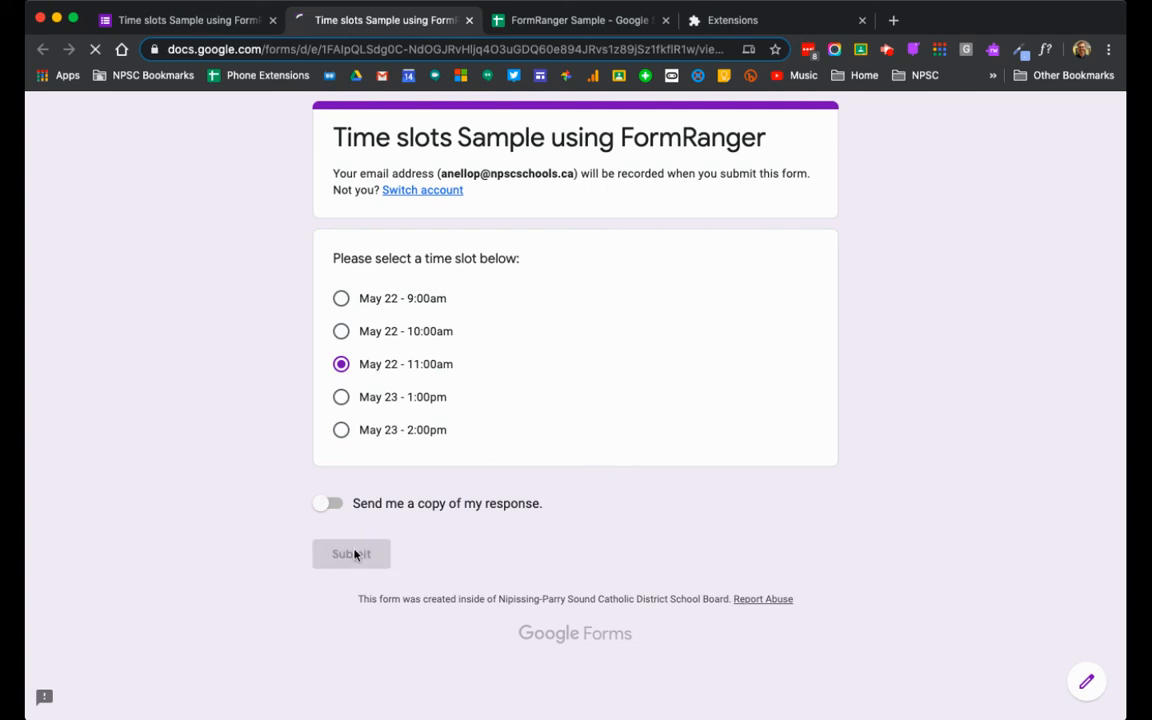
# Check the May 22 - 11:00am row's Count and Available cells in the FormRanger Sample spreadsheet, and the question's choices in the form editor
pyautogui.click(582, 20)
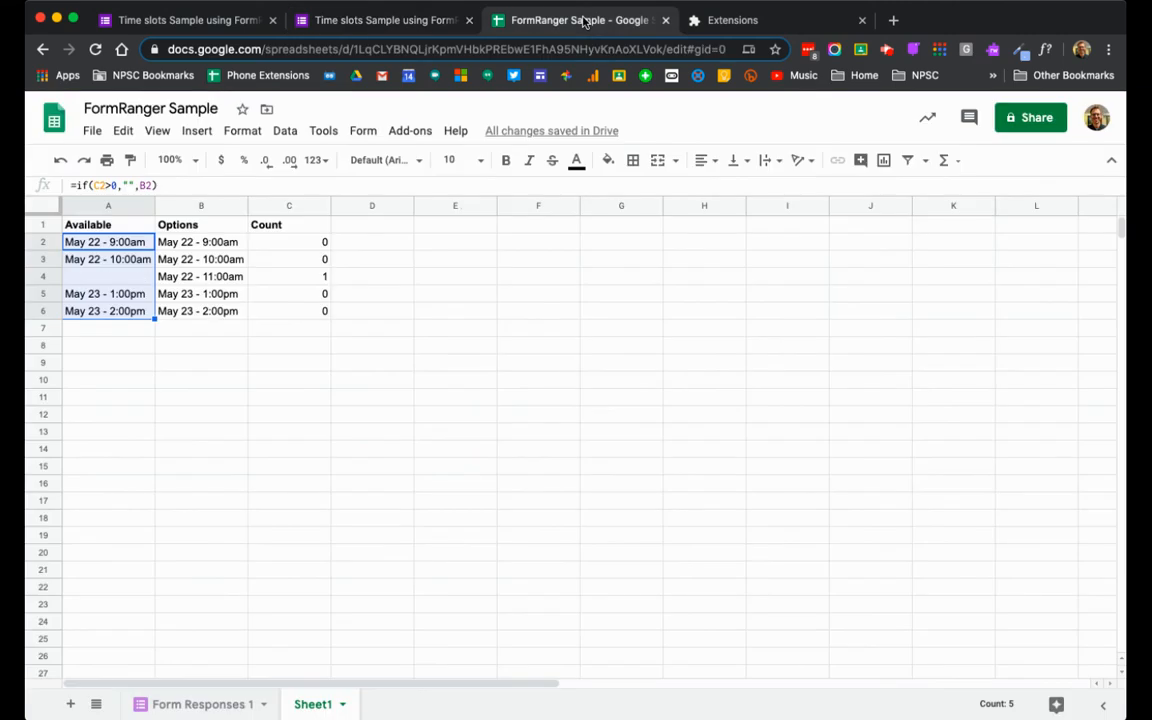
pyautogui.click(322, 276)
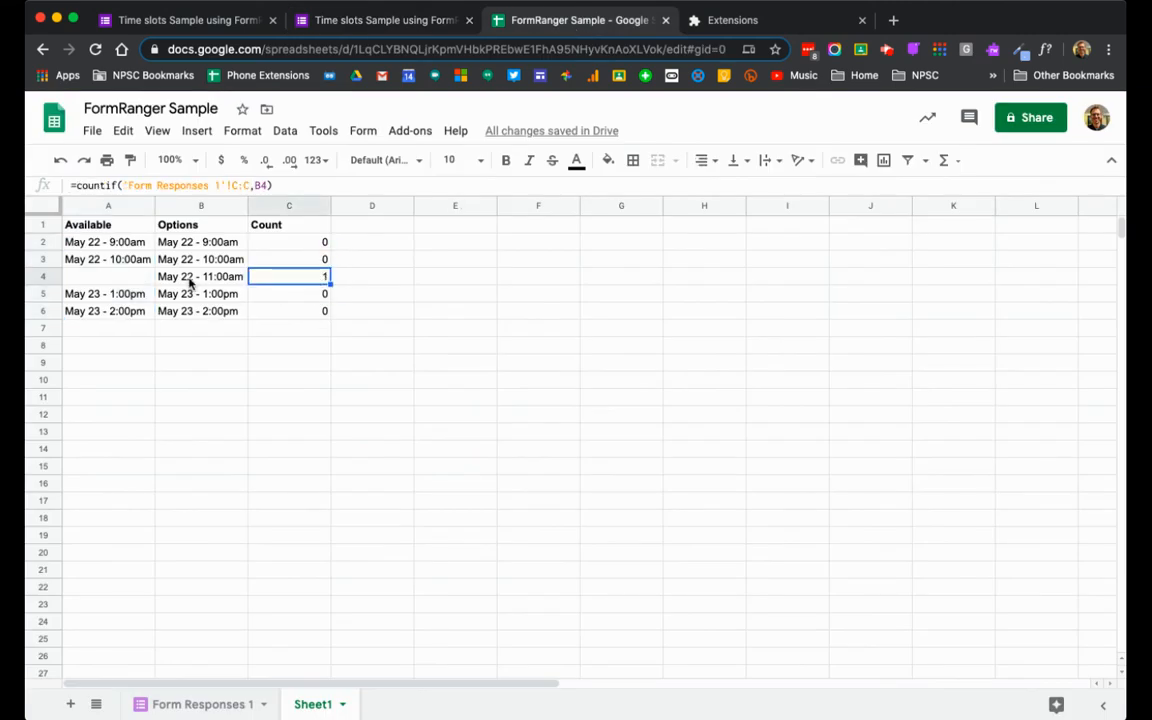
pyautogui.click(103, 276)
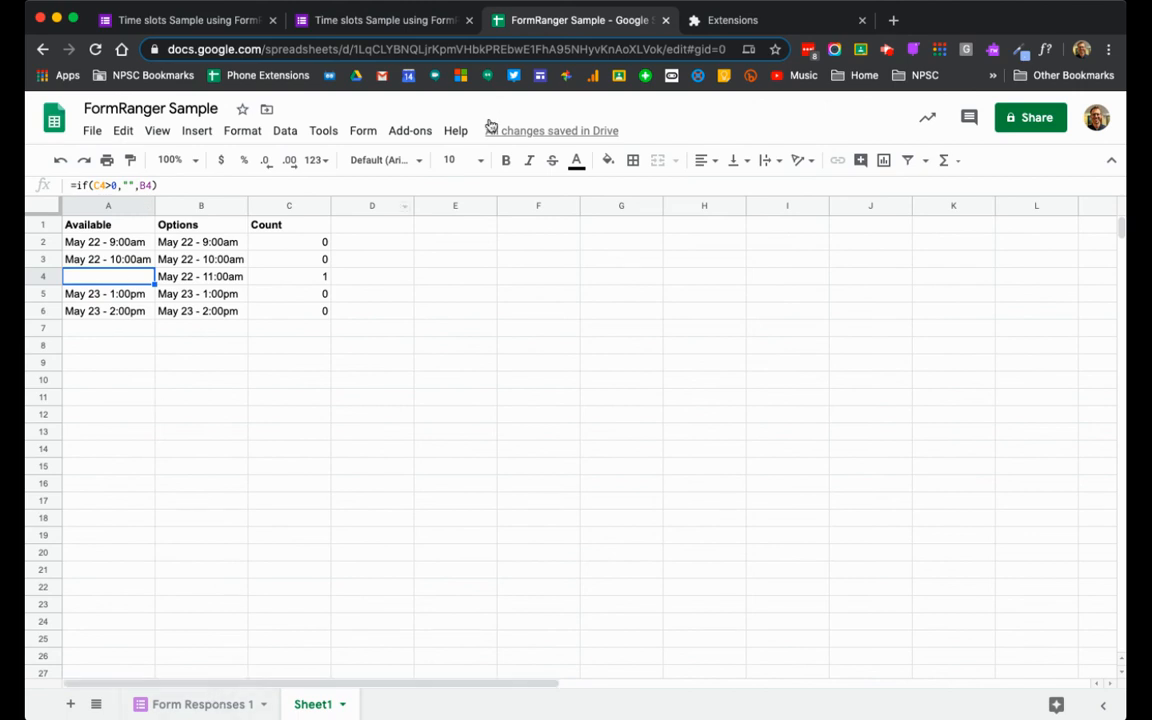
pyautogui.click(340, 21)
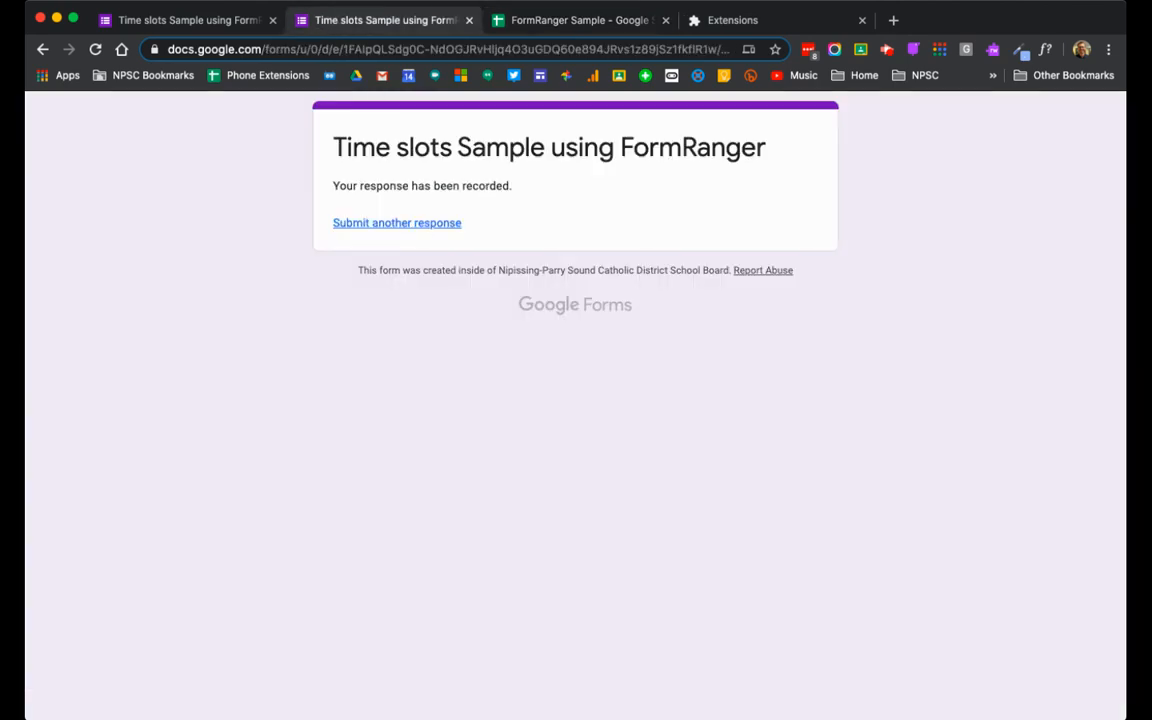
pyautogui.click(228, 23)
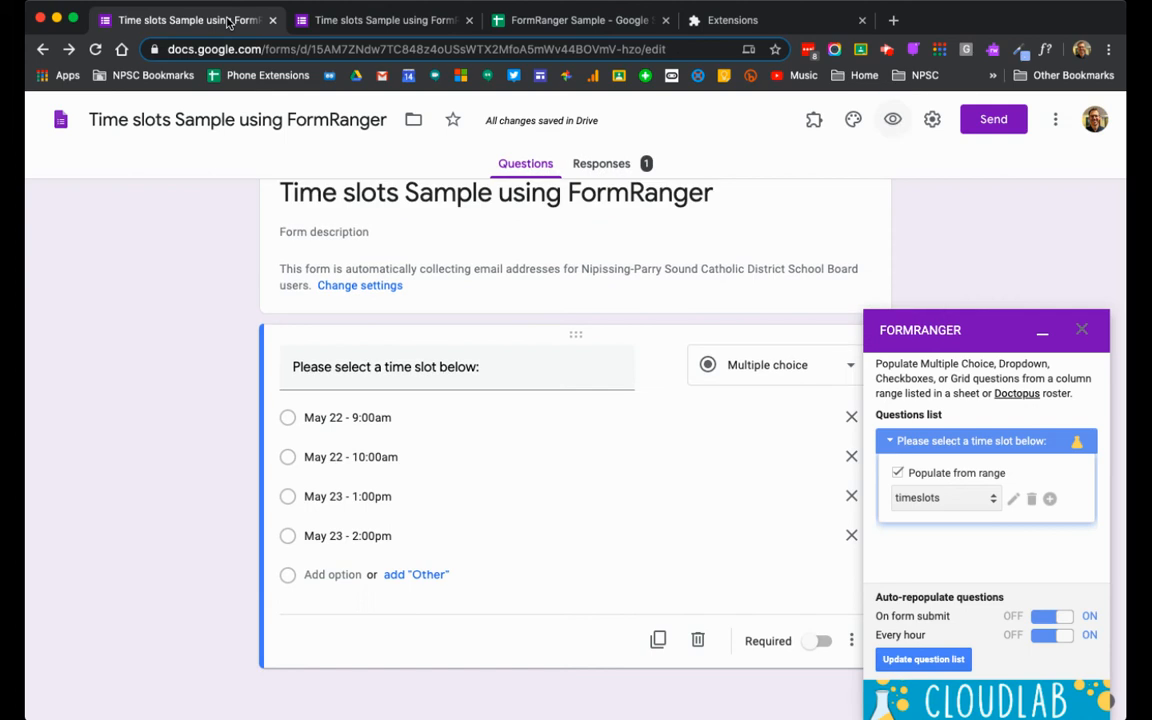